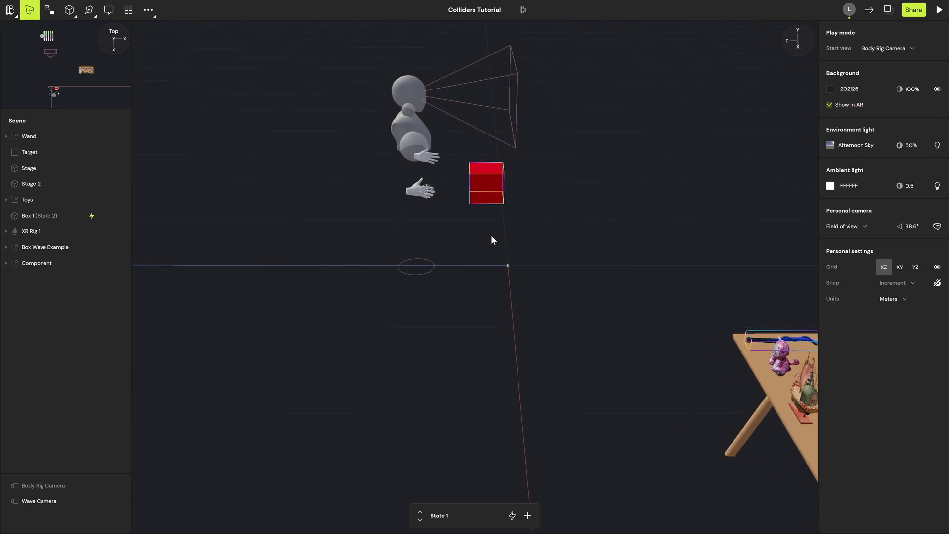
Examine the row of boxes and the sphere in Box Wave Example, and select the sphere.
scroll(544, 287, "up", 10)
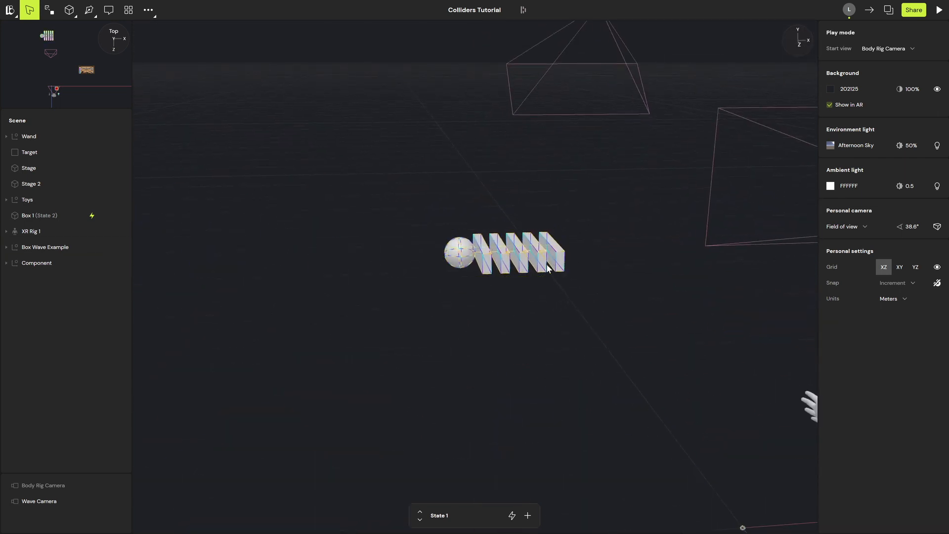
left_click(434, 323)
middle_click_drag(434, 323, 472, 371)
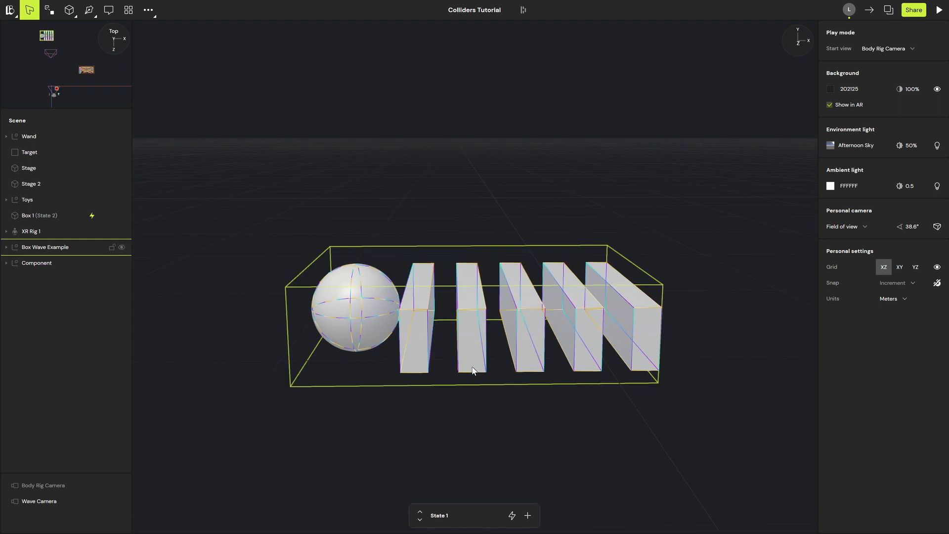
middle_click_drag(441, 378, 461, 421)
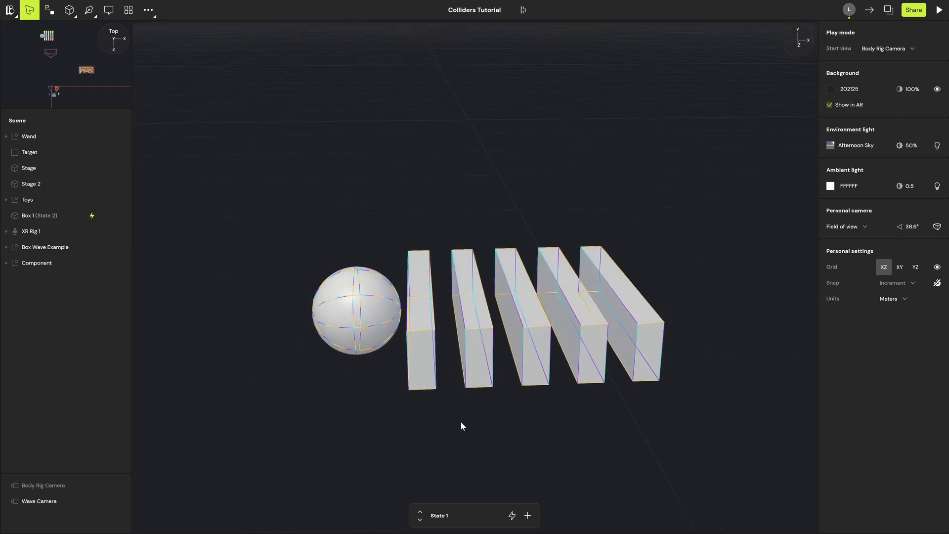
scroll(360, 322, "up", 2)
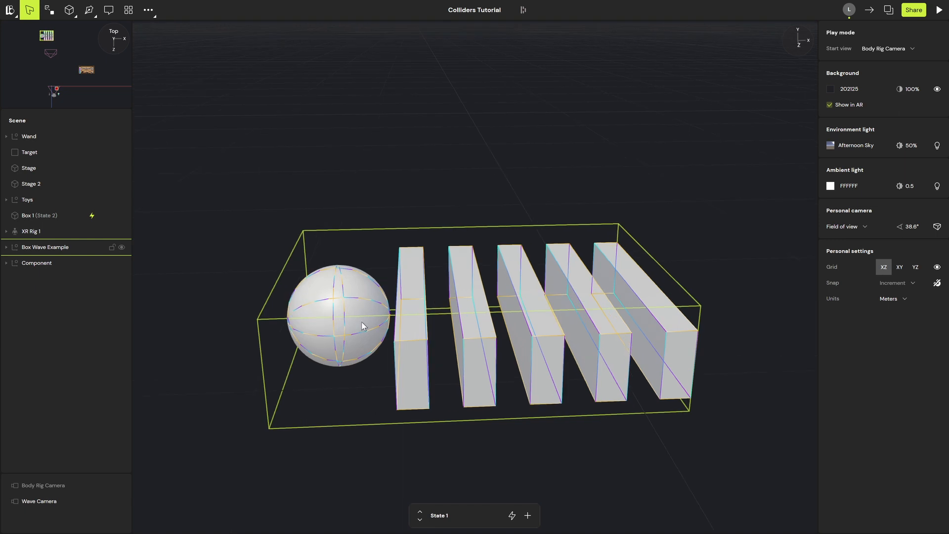
middle_click_drag(361, 321, 388, 306)
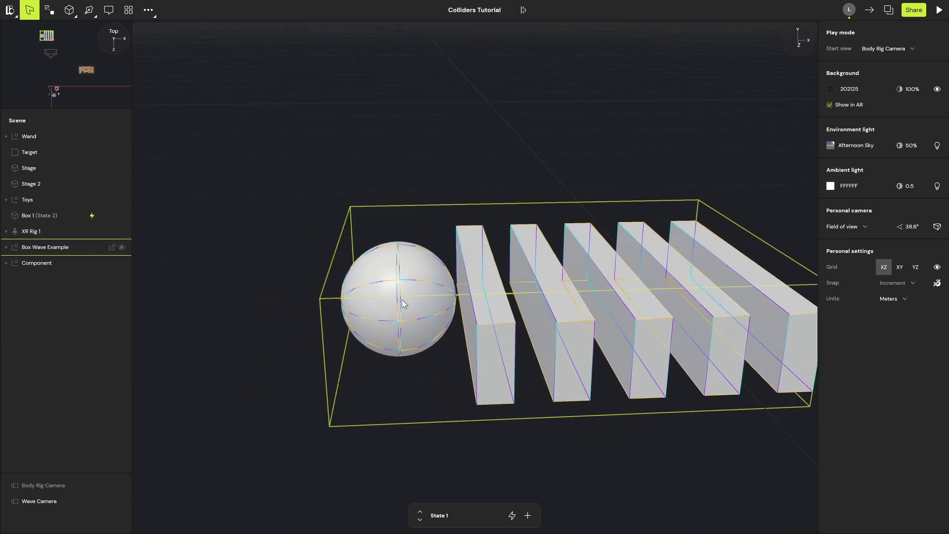
middle_click_drag(402, 299, 381, 299)
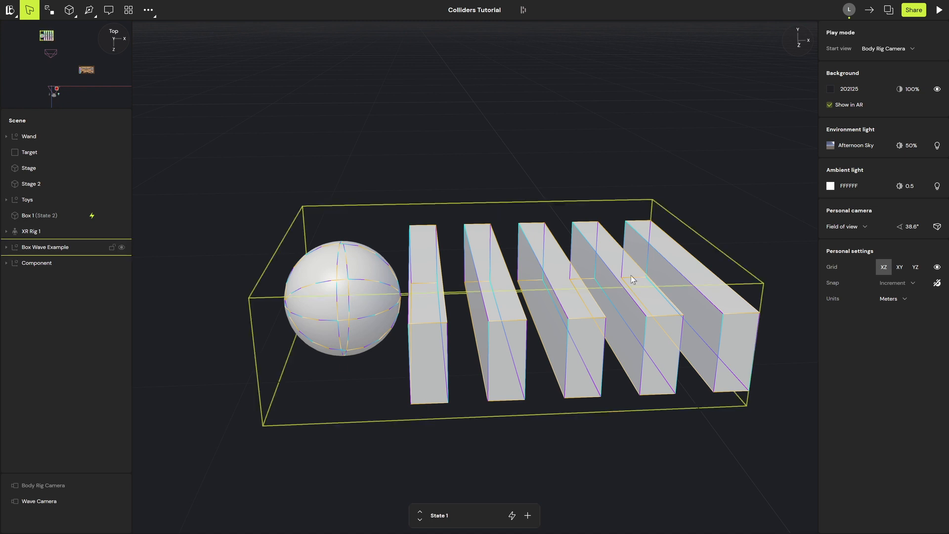
double_click(396, 299)
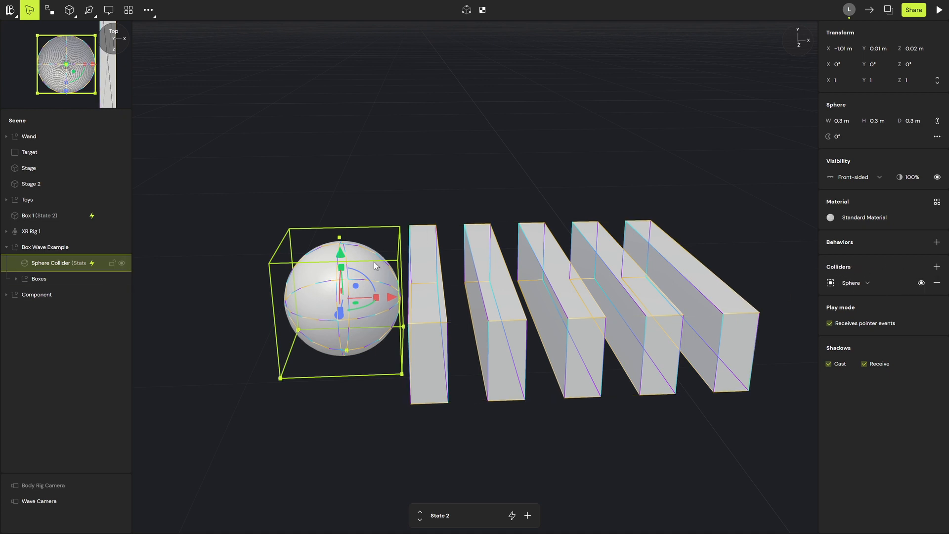
Try adding a box collider to the sphere, remove it again, and leave the play preview.
left_click(937, 267)
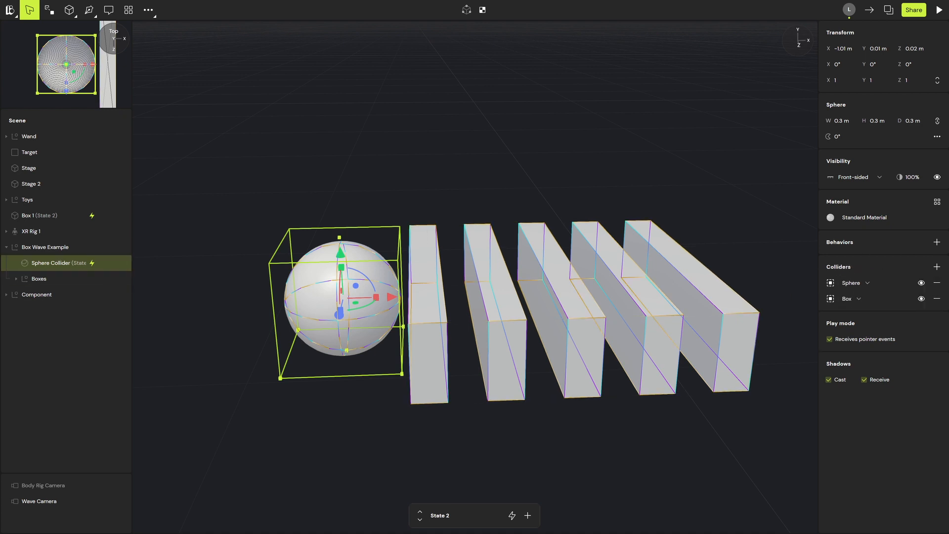
left_click(937, 299)
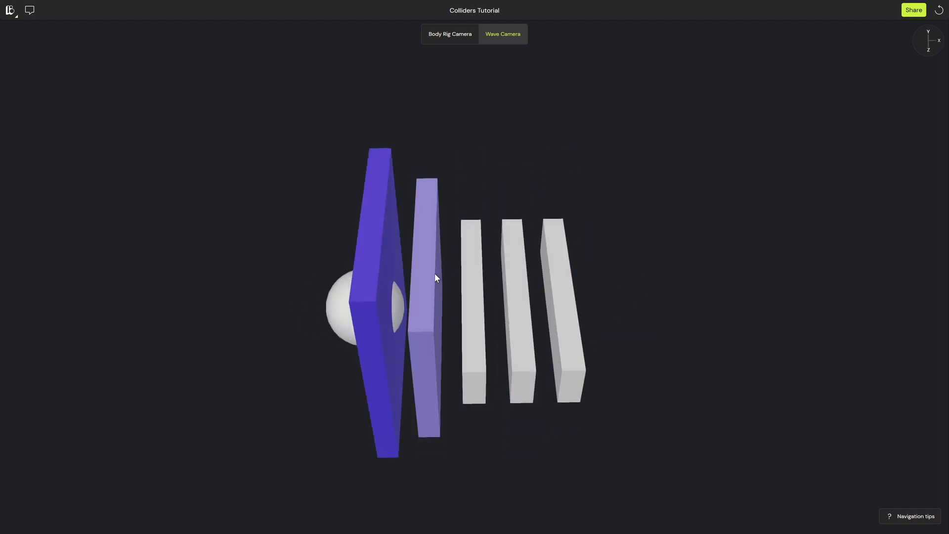
key("Escape")
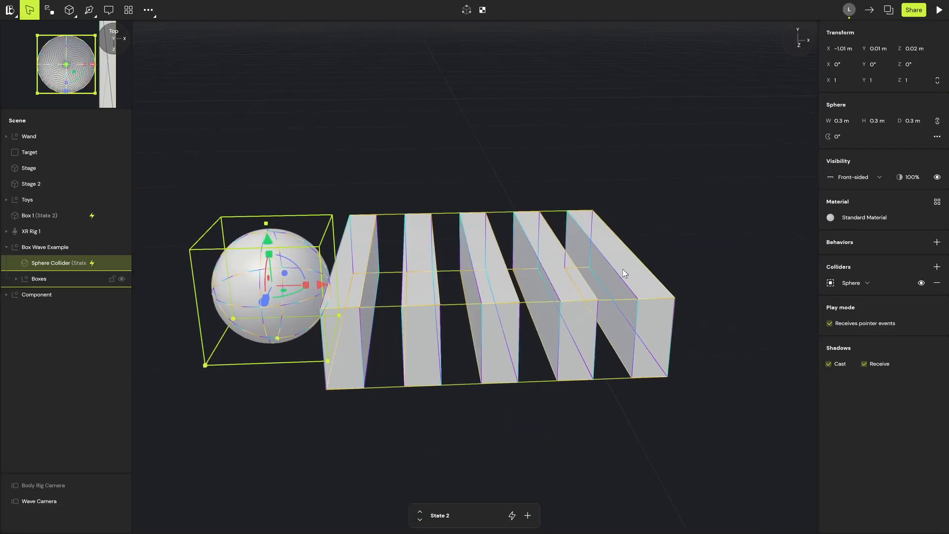
Duplicate the last box in the row to about X 0.06 m and switch the sphere collider to State 1.
left_click(621, 269)
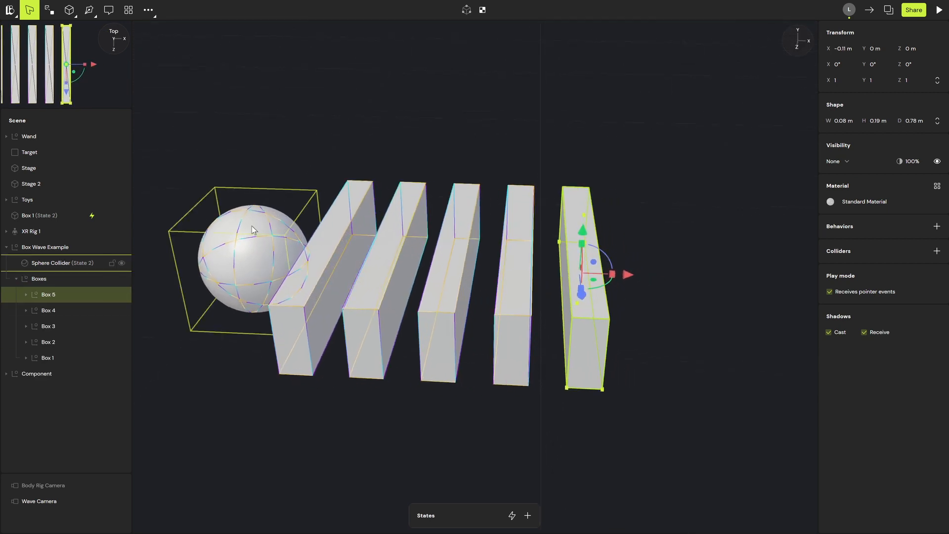
left_click_drag(629, 274, 693, 282, "alt")
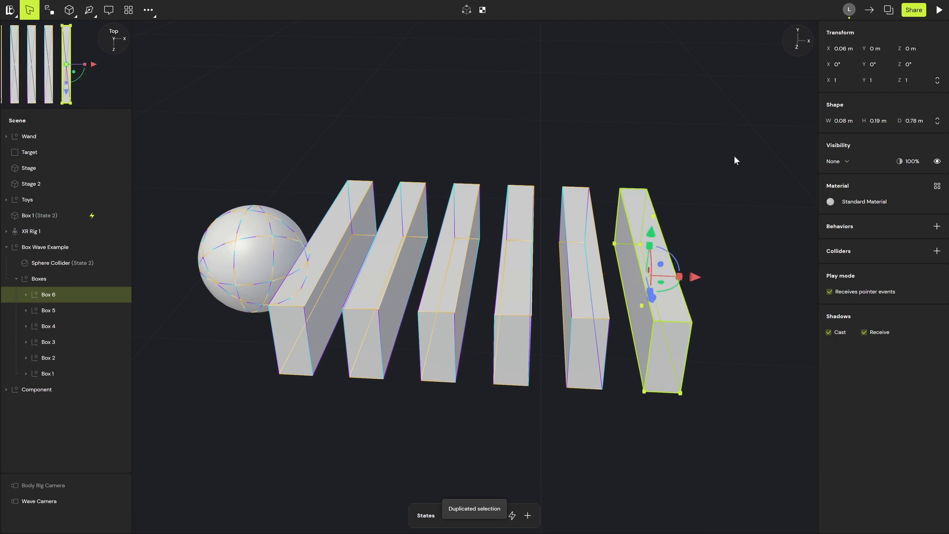
left_click(63, 260)
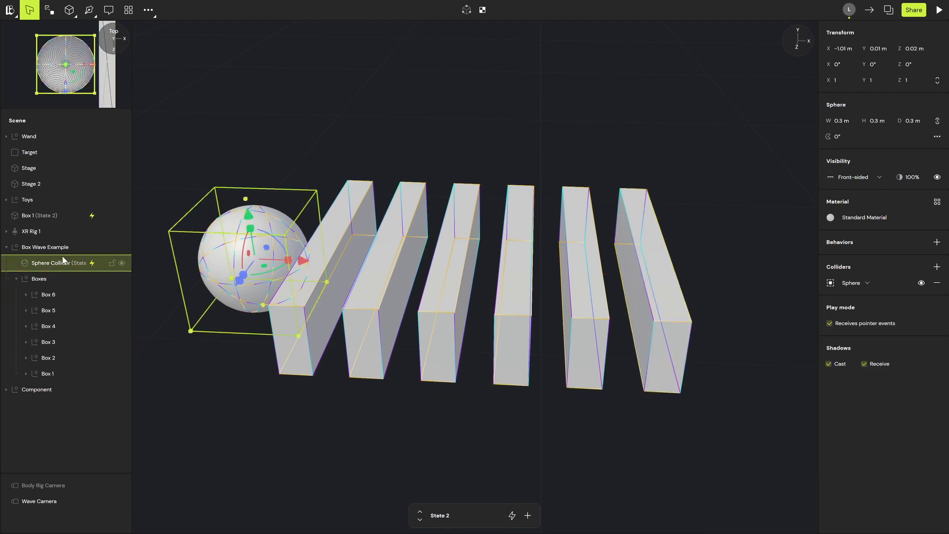
left_click(421, 520)
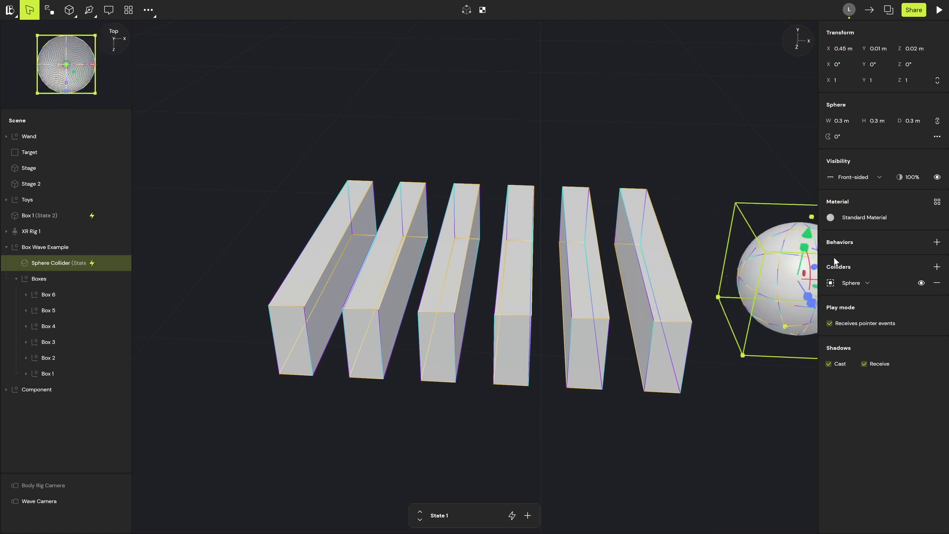
key("space")
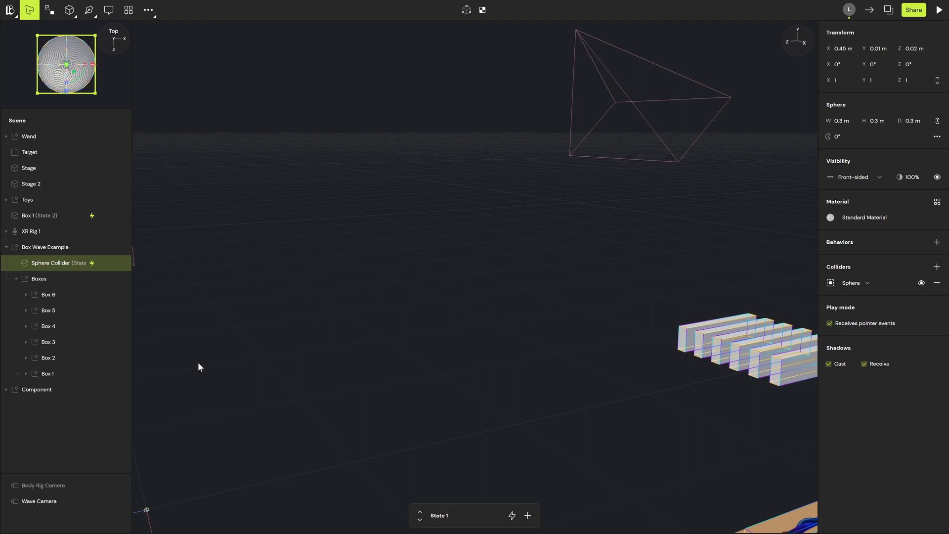
Examine the XR rig's hands and the red box in front of them, and select the box.
middle_click_drag(199, 363, 575, 292)
scroll(625, 302, "up", 3)
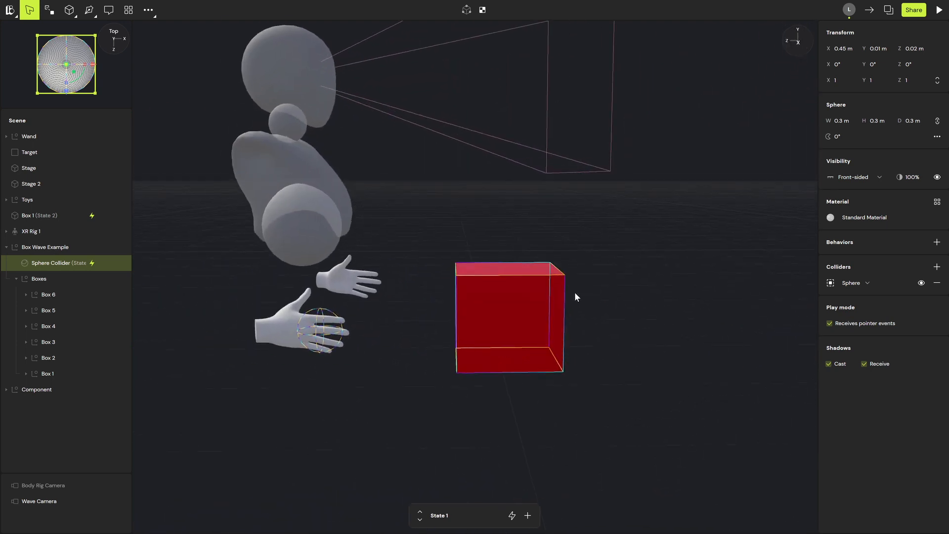
middle_click_drag(516, 290, 545, 303)
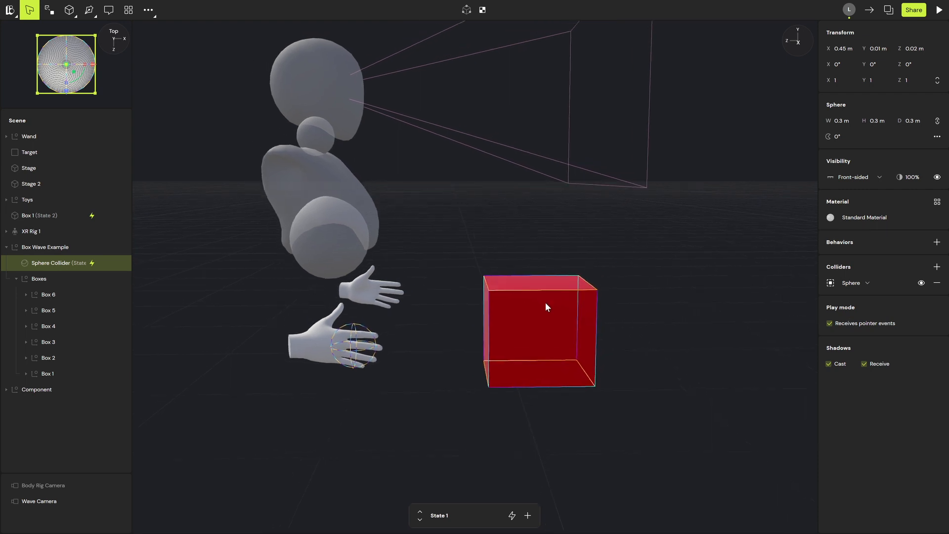
middle_click_drag(487, 313, 517, 304)
middle_click_drag(428, 362, 349, 322)
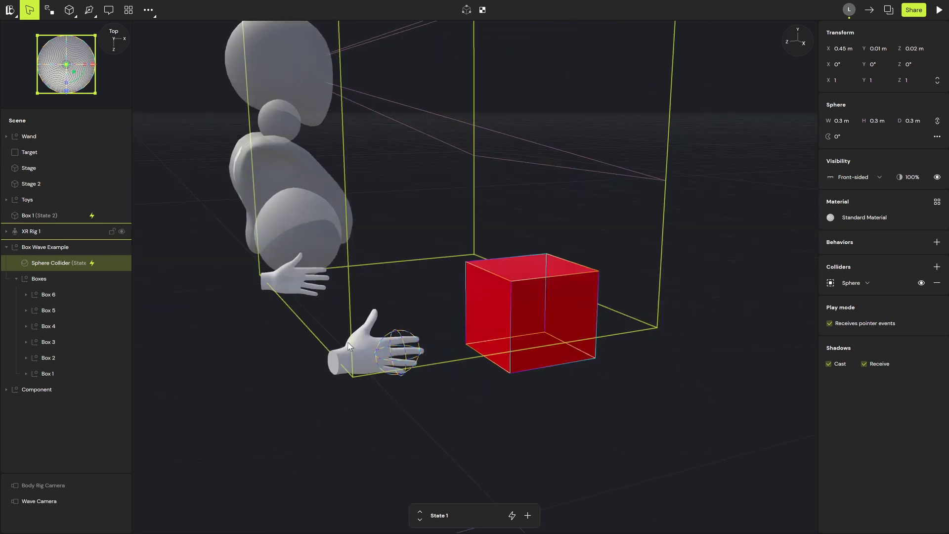
middle_click_drag(502, 303, 555, 323)
scroll(569, 292, "up", 4)
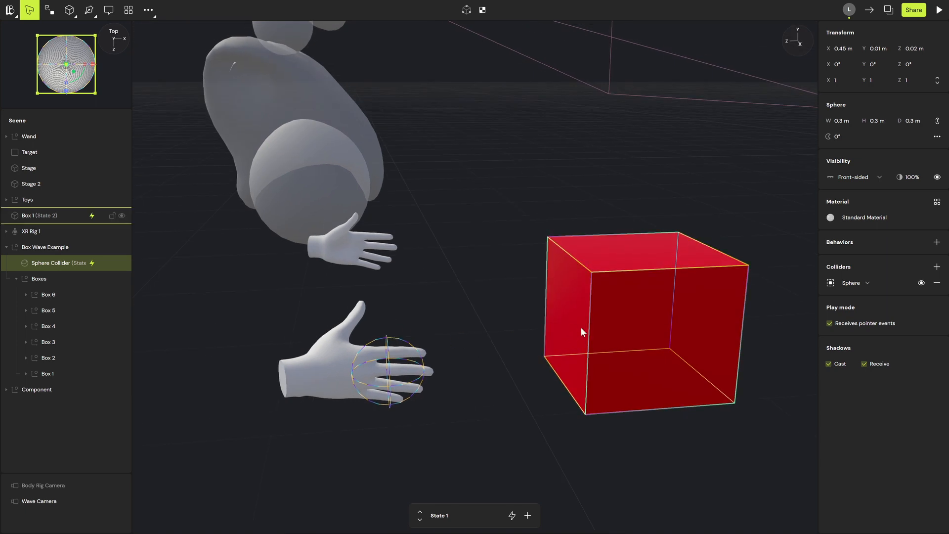
left_click(610, 298)
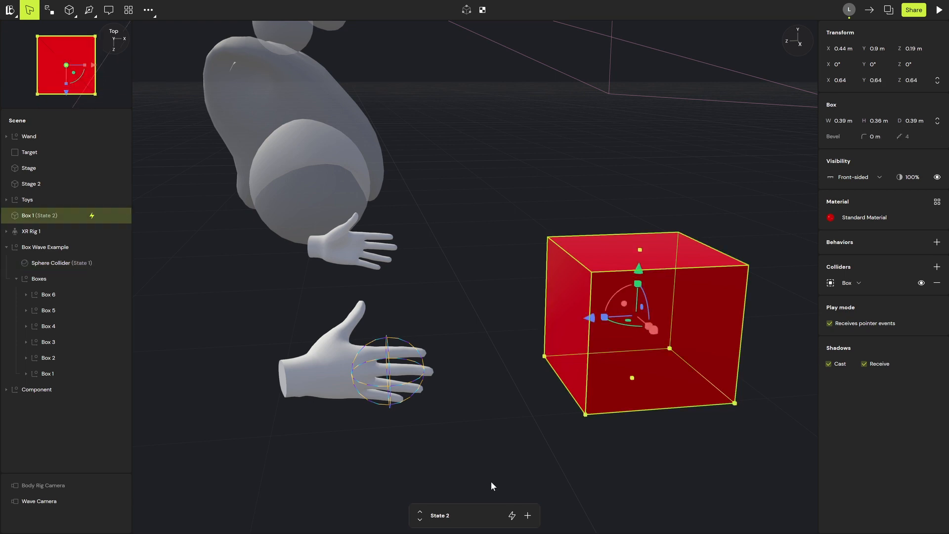
Replace the XR rig right hand's collider with a new one of type Sphere.
double_click(313, 364)
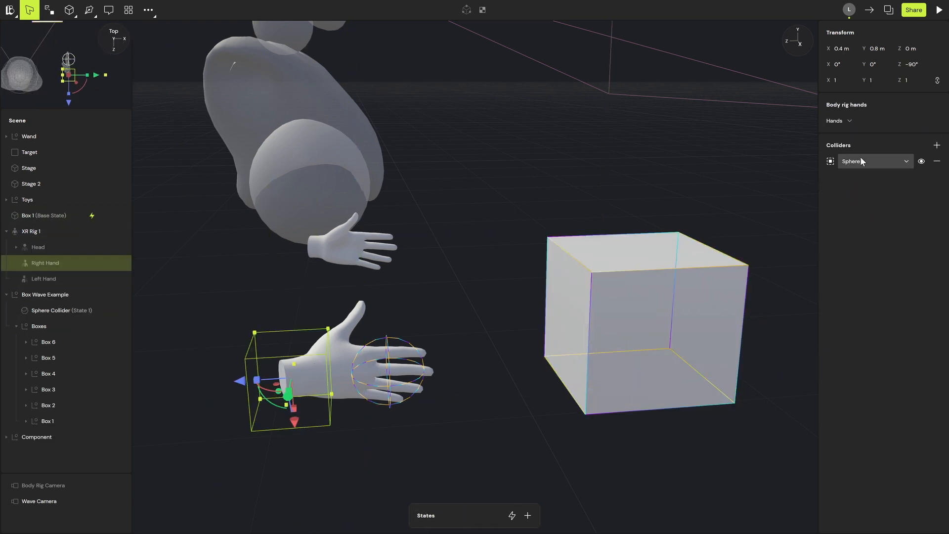
left_click(936, 161)
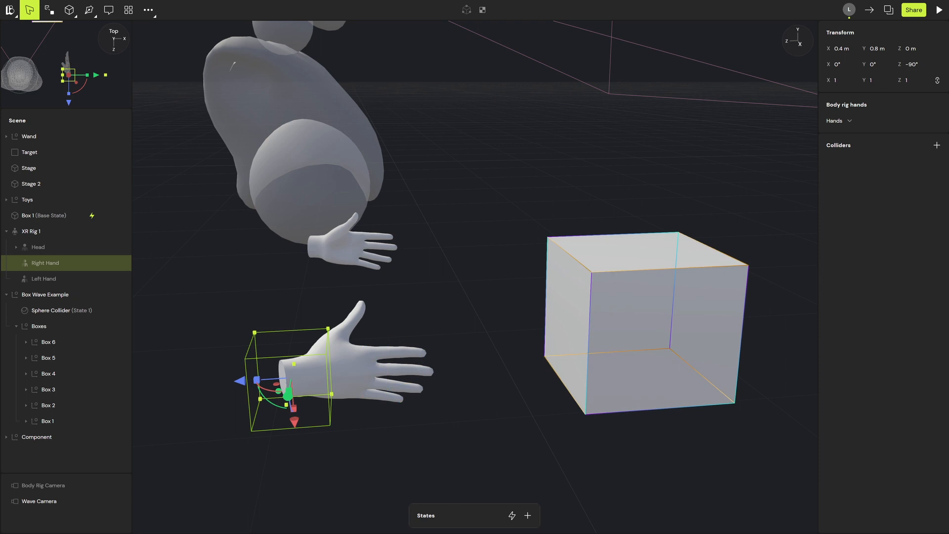
left_click(937, 144)
left_click(850, 161)
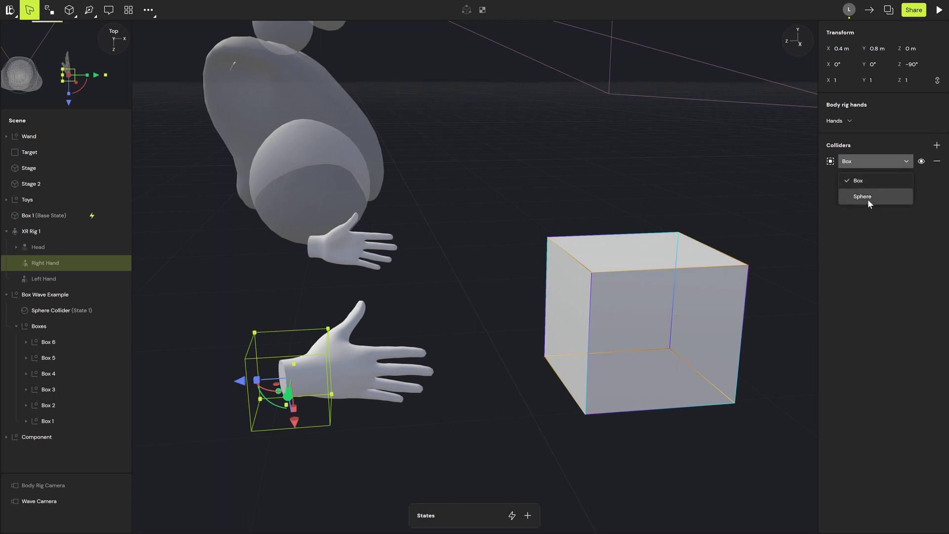
left_click(868, 199)
Offset the right hand's sphere collider to Z -0.16 m over the fingers, trying its auto size option along the way.
scroll(457, 343, "up", 3)
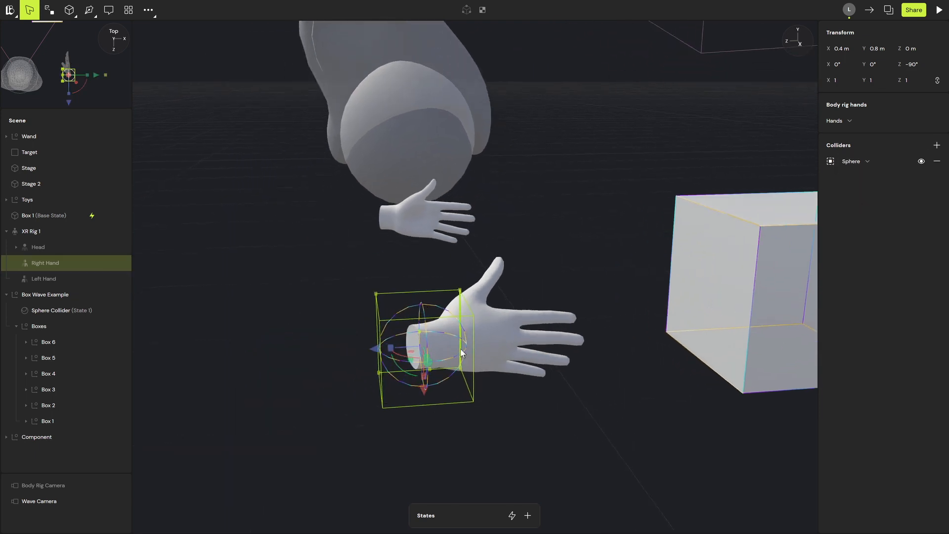
middle_click_drag(679, 232, 642, 251)
right_click_drag(643, 252, 613, 256)
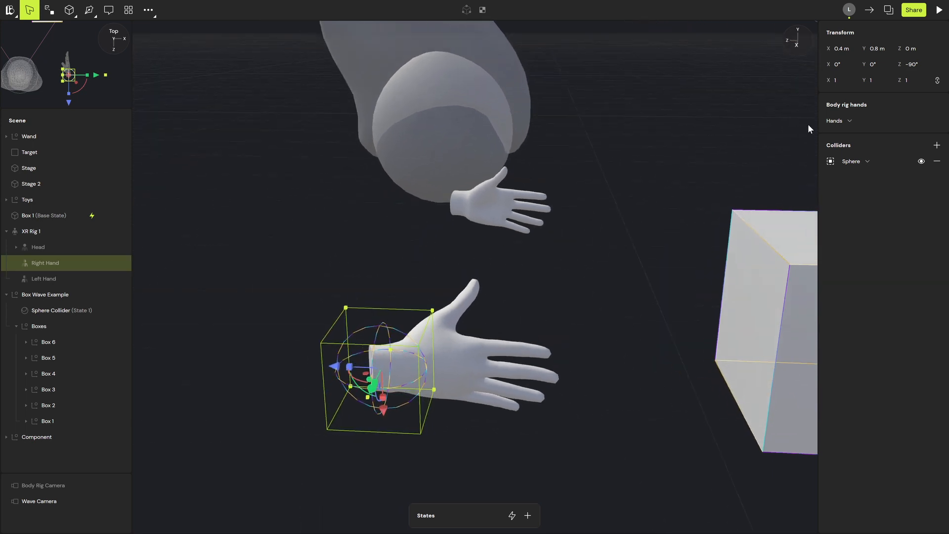
left_click(844, 161)
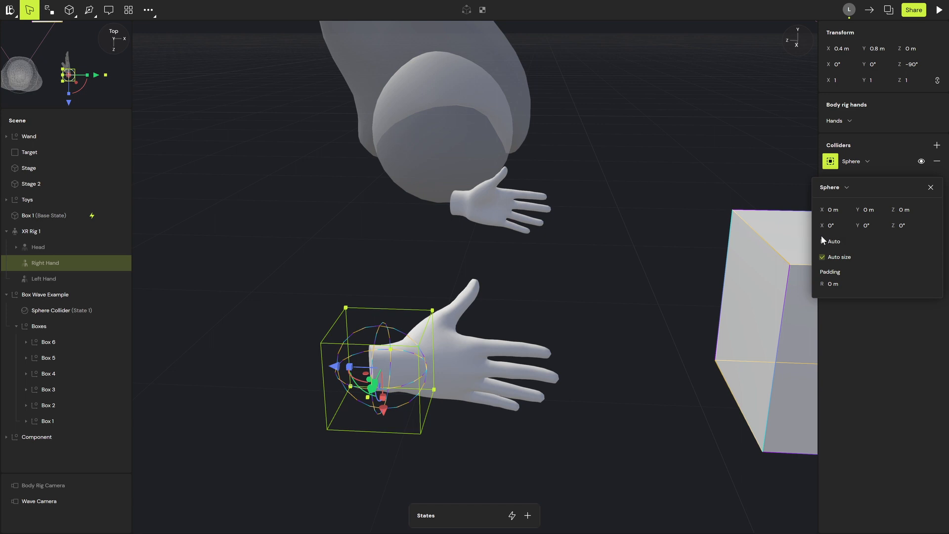
left_click(821, 259)
left_click_drag(824, 240, 885, 211)
left_click(821, 257)
key("ctrl+z")
key("ctrl+z")
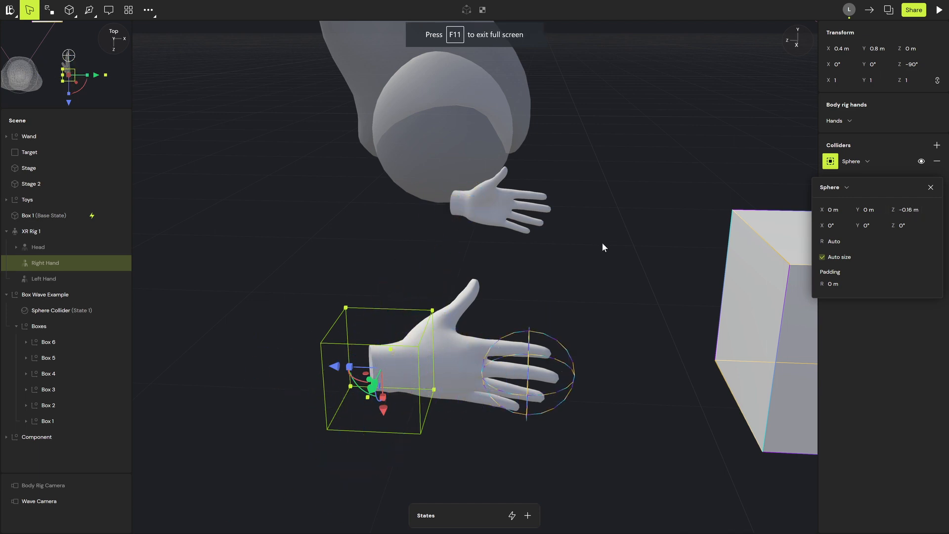
Review the collider types and settings of the box in front of the rig, toggling auto size off and back on.
middle_click_drag(602, 242, 485, 248)
left_click(478, 250)
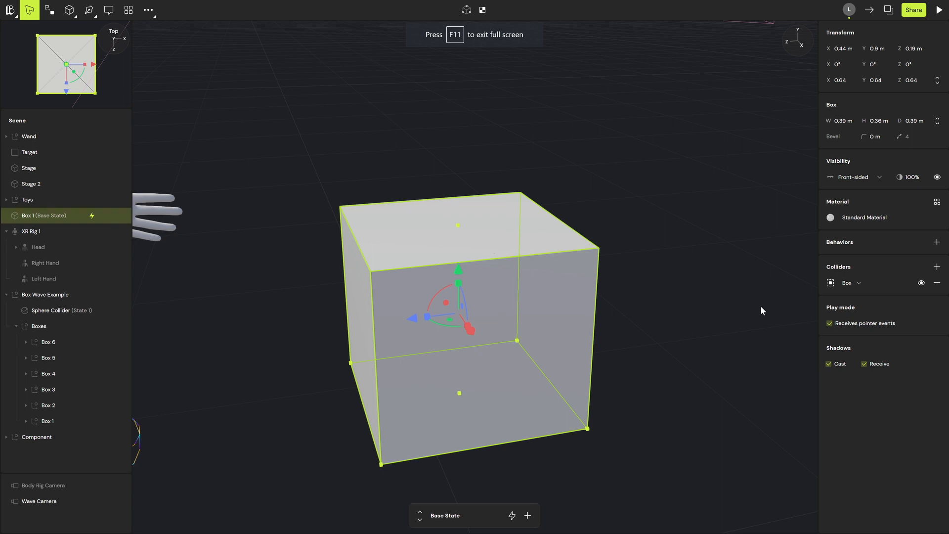
left_click(857, 285)
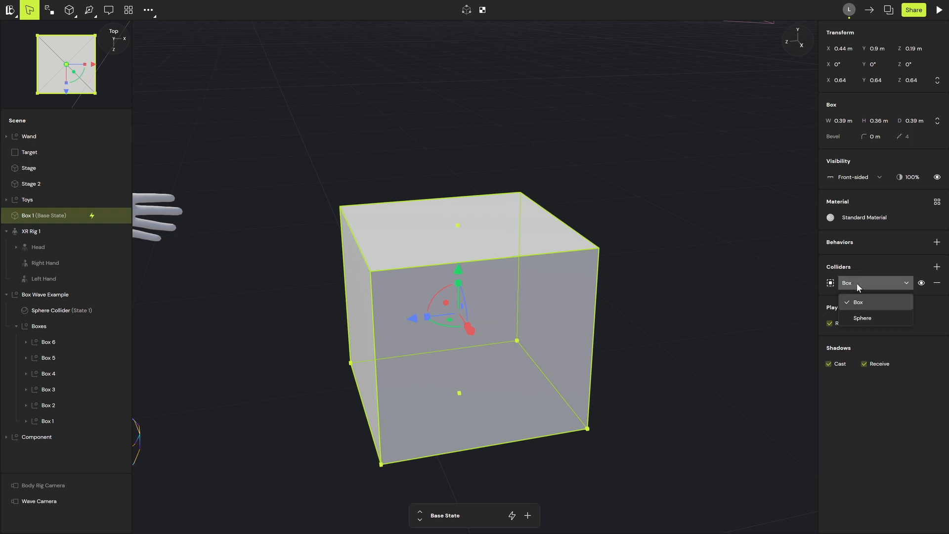
left_click(830, 283)
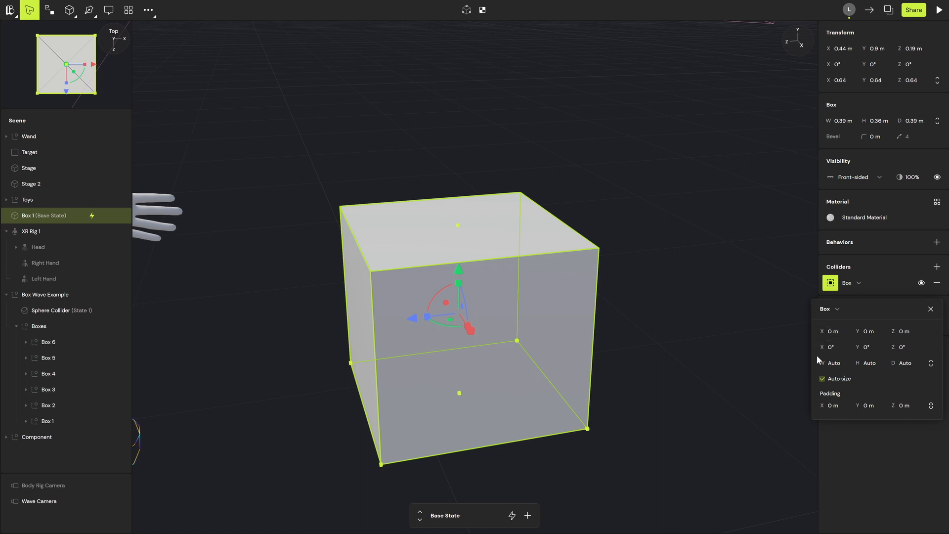
left_click(822, 379)
left_click(823, 378)
Switch the units to millimeters and set the box collider's X, Y and Z padding to 0.012 mm.
left_click(831, 408)
left_click(755, 405)
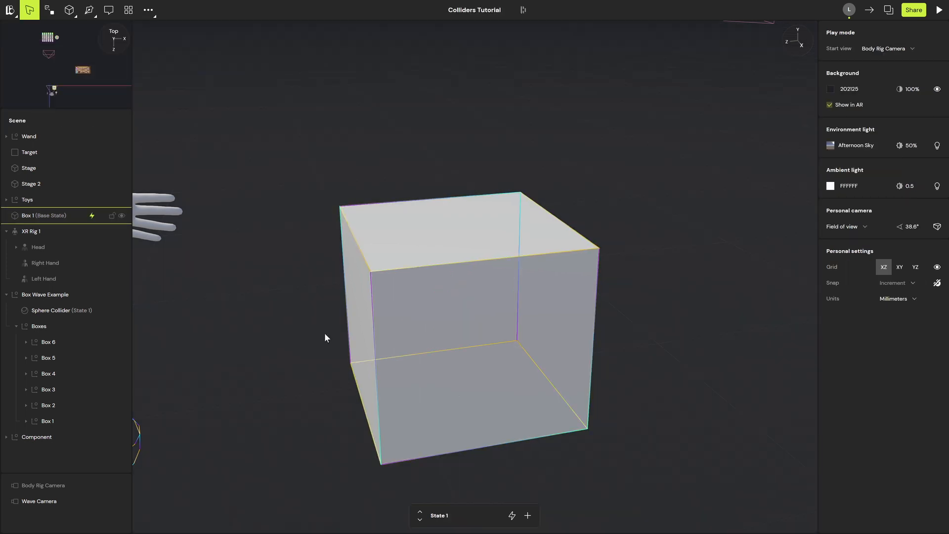
left_click(431, 287)
left_click(830, 283)
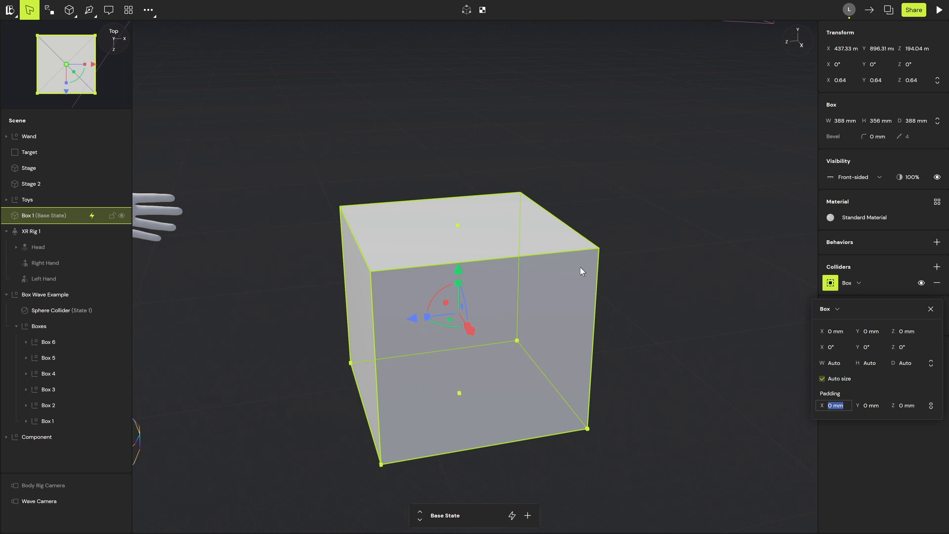
type("12")
key("Tab")
type("12")
key("Tab")
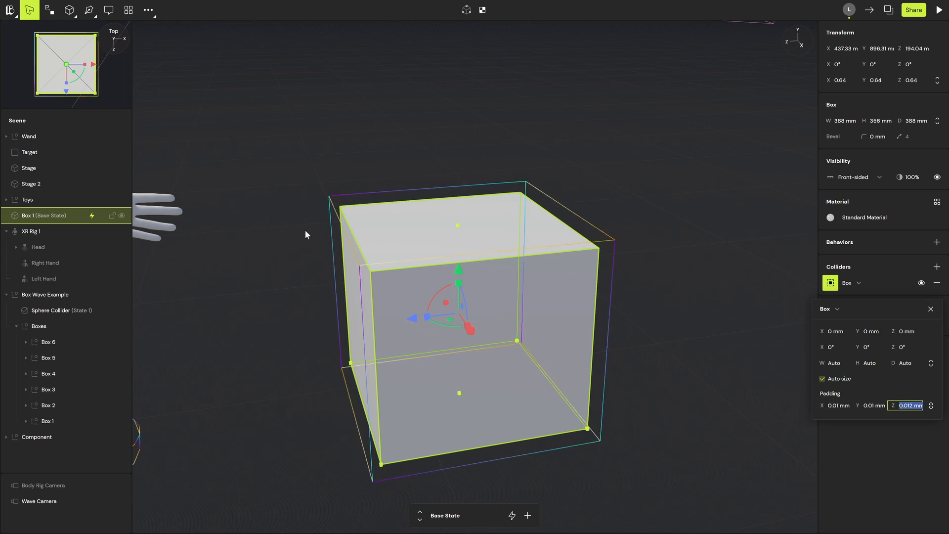
In Box 1's state machine, clear the existing transitions between State 1 and State 2 while keeping both states.
middle_click_drag(697, 259, 528, 368)
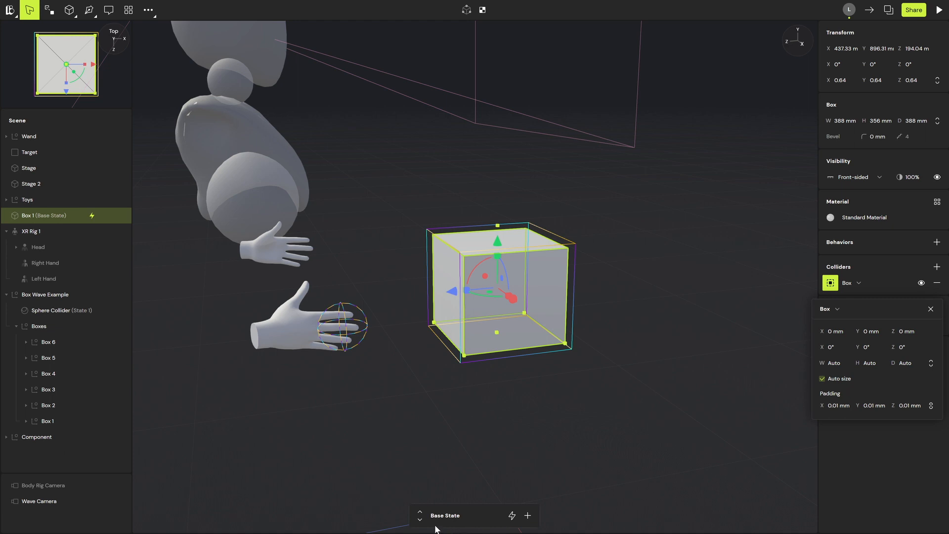
left_click(512, 515)
left_click(431, 498)
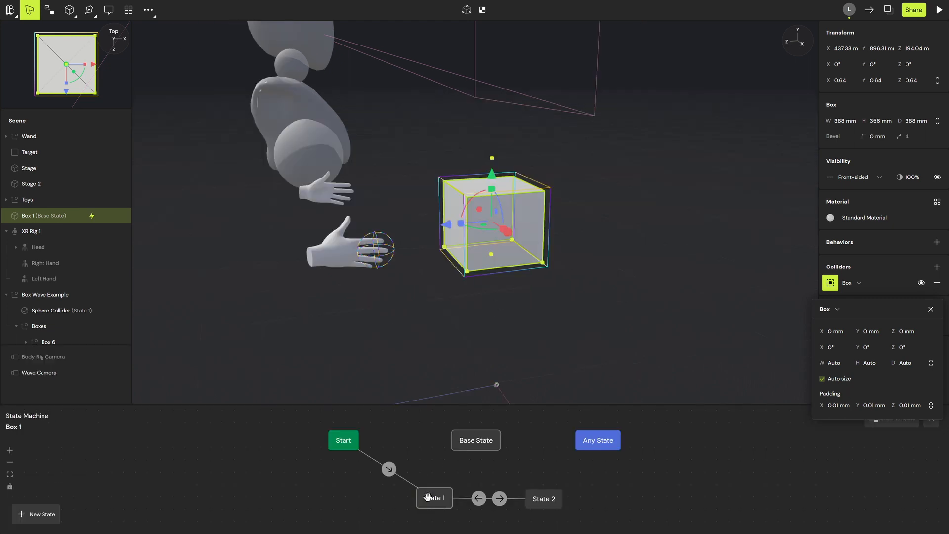
left_click(544, 499)
key("Delete")
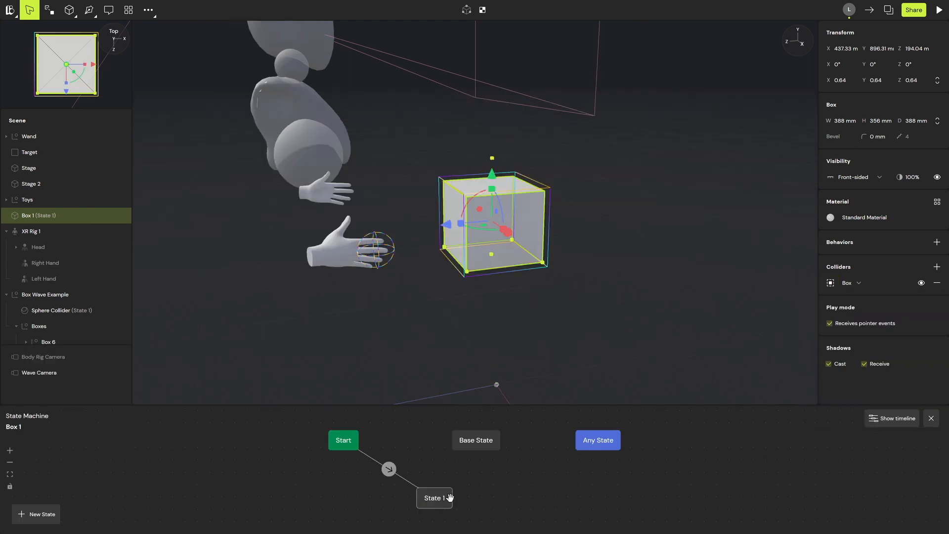
key("ctrl+z")
key("ctrl+z")
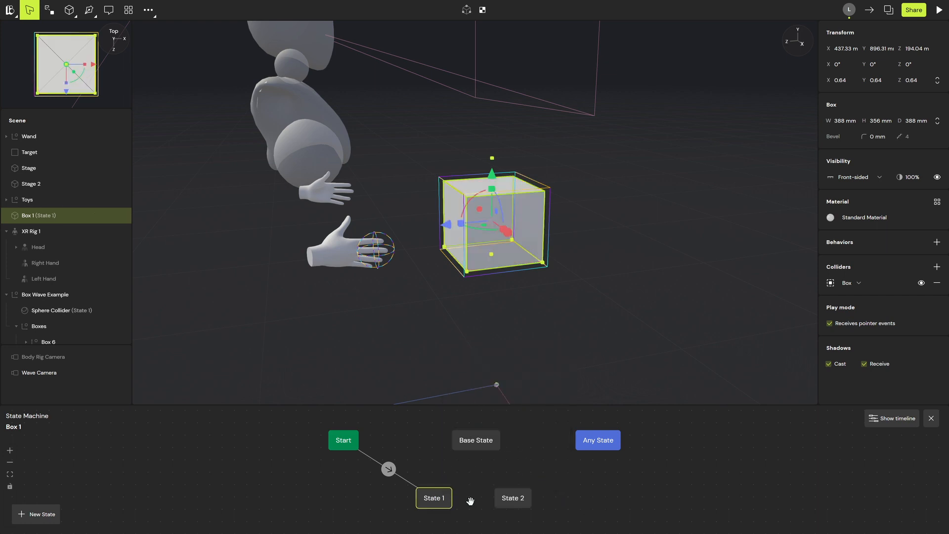
Add a transition from State 1 to State 2 using the Collider enter event, with Right Hand as the entered object.
left_click(514, 498)
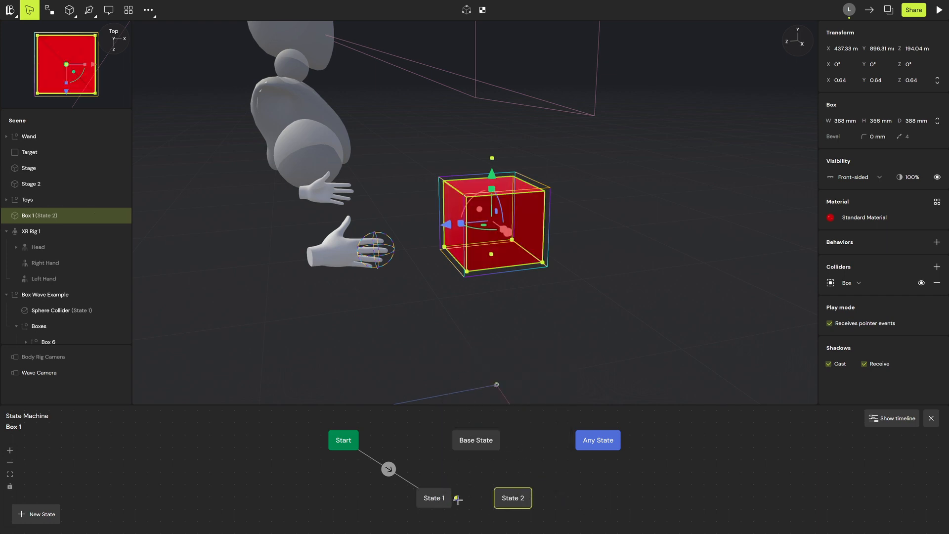
left_click_drag(457, 499, 505, 499)
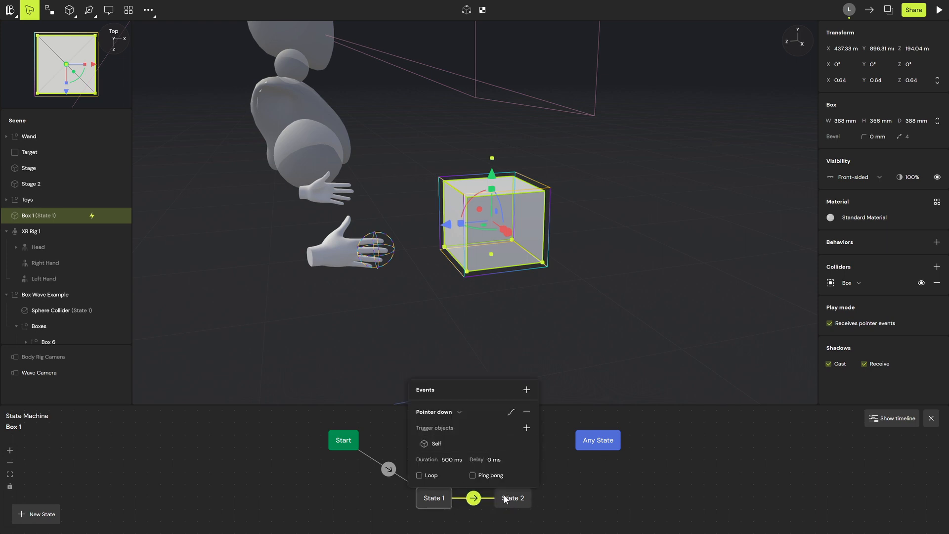
left_click(451, 415)
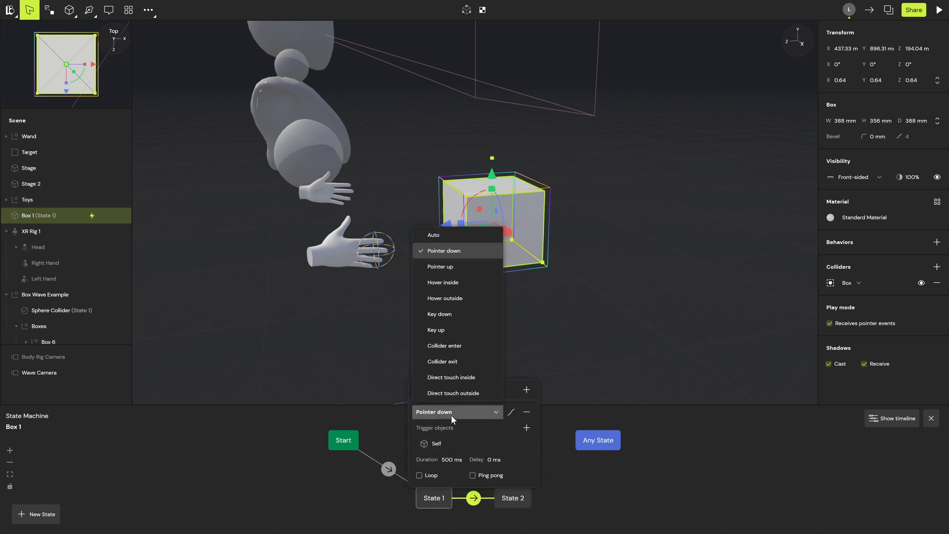
left_click(473, 349)
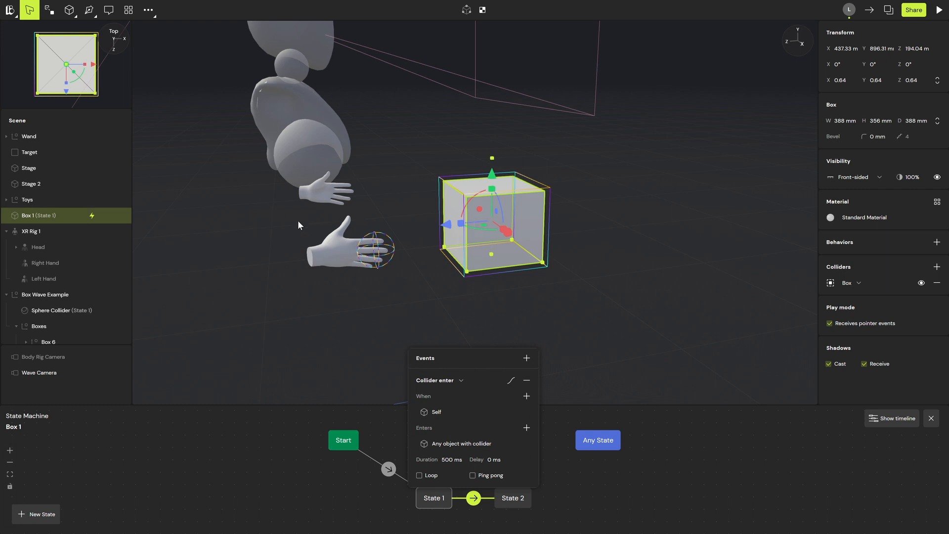
left_click(510, 444)
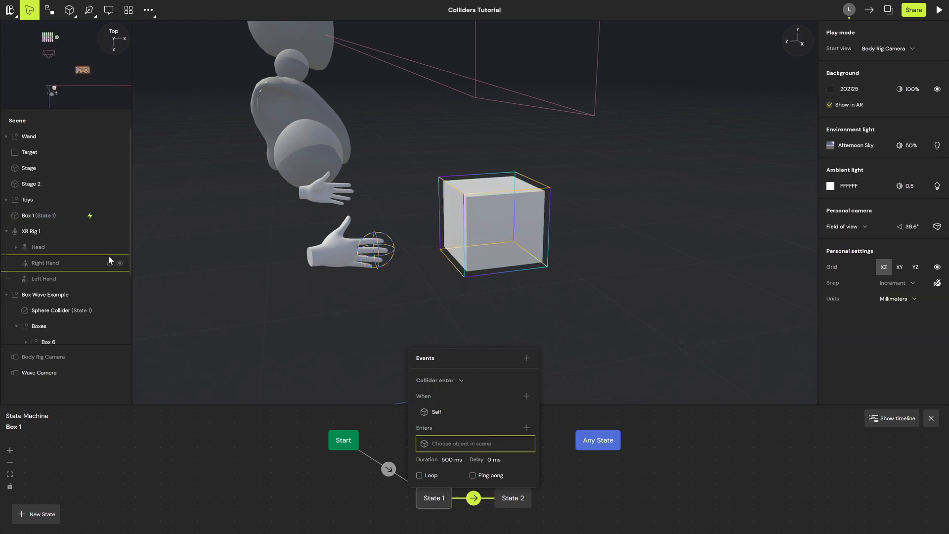
left_click(55, 263)
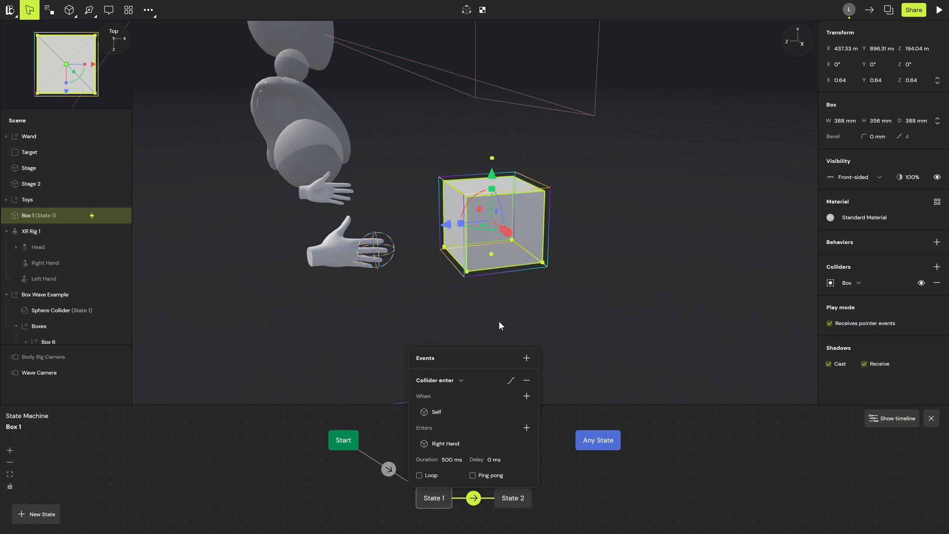
Add a return transition from State 2 to State 1 on Collider exit with Right Hand, and preview both states.
left_click_drag(511, 493, 434, 497)
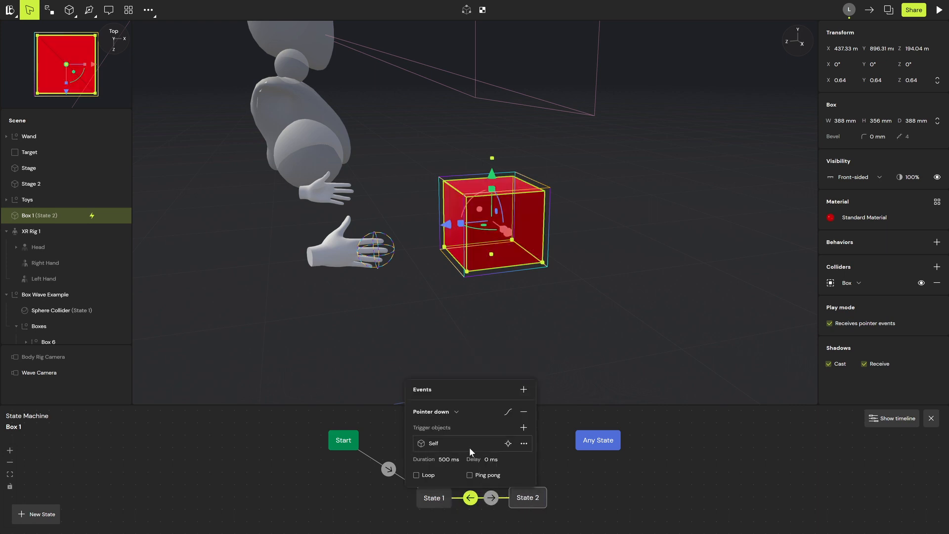
left_click(454, 412)
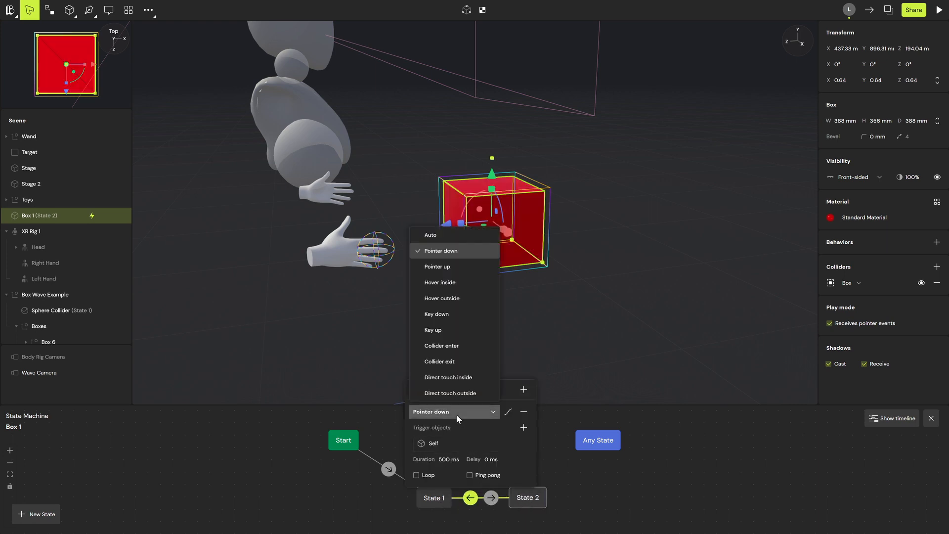
left_click(468, 358)
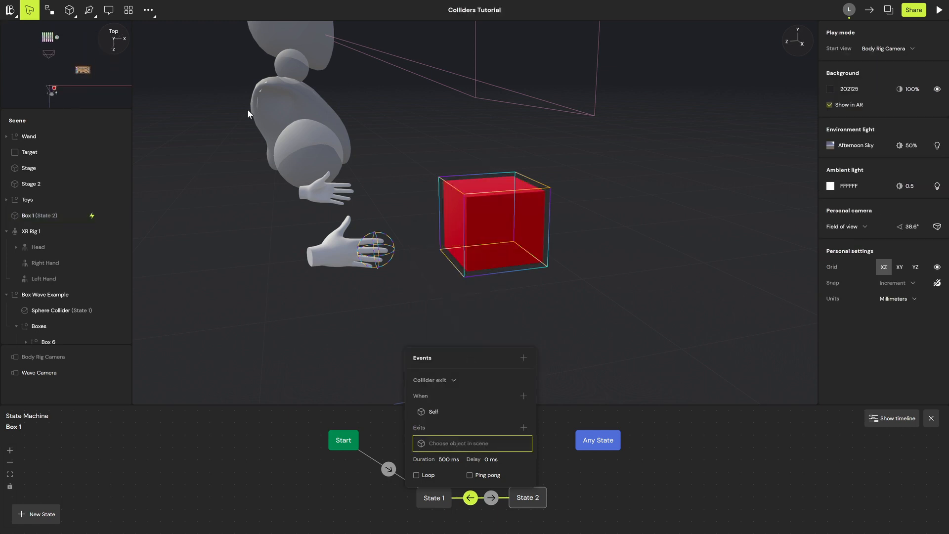
left_click(61, 263)
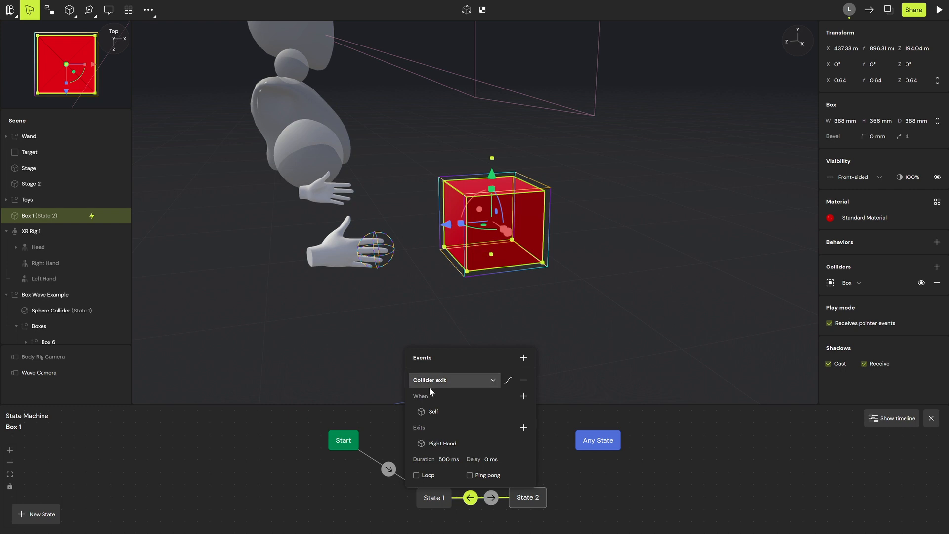
left_click(441, 497)
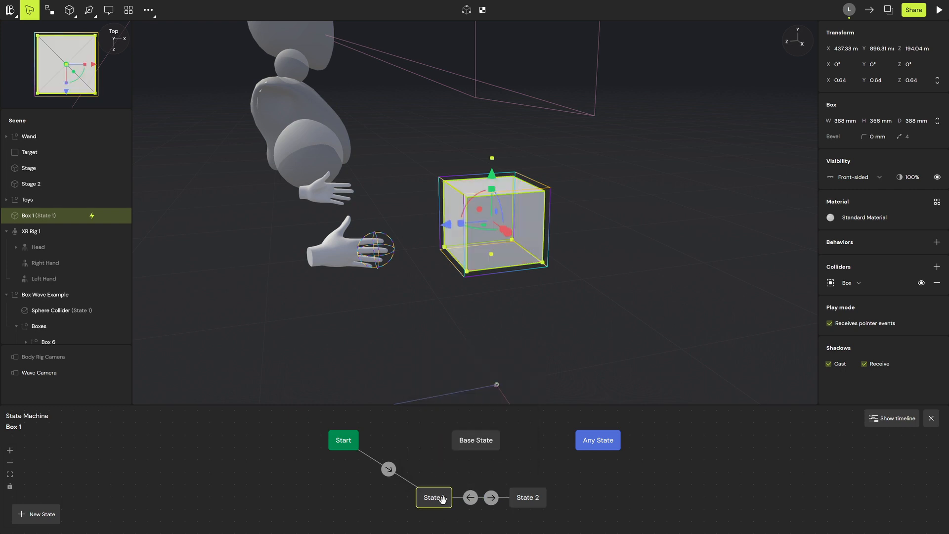
left_click(538, 498)
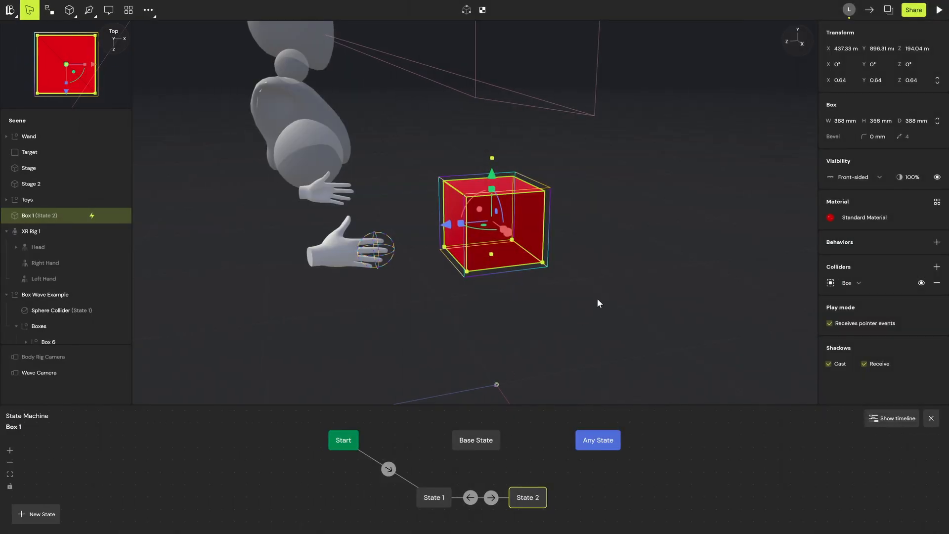
Take the Wand from the table and nest it under the XR rig's Left Hand.
middle_click_drag(597, 299, 655, 285)
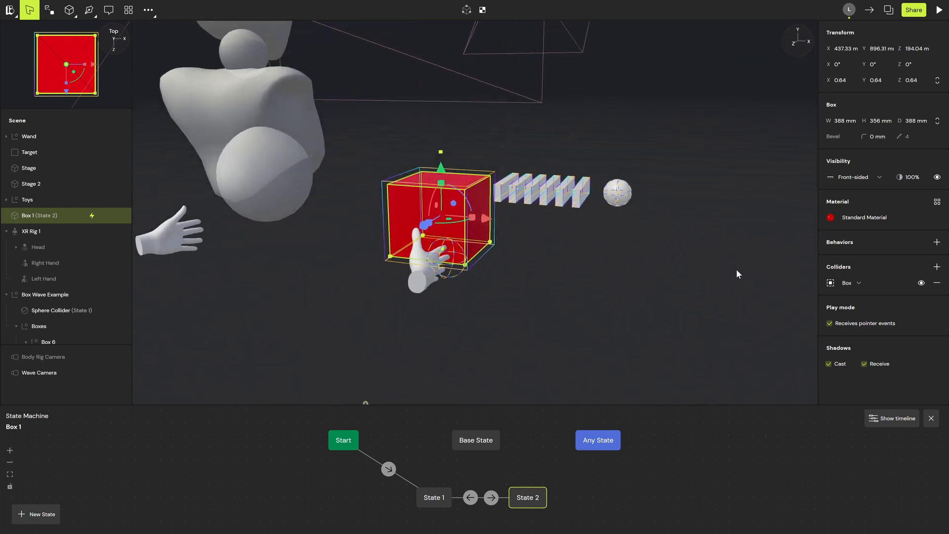
middle_click_drag(737, 274, 539, 285)
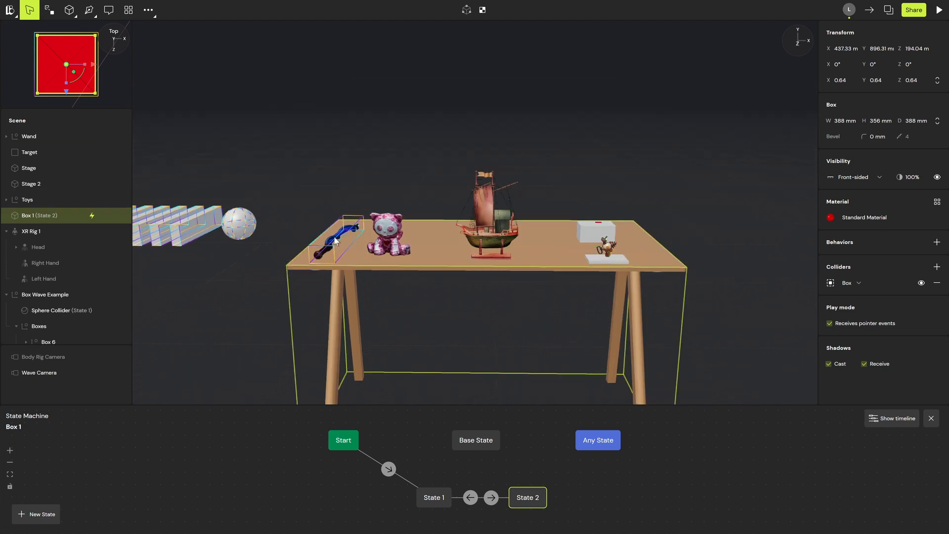
middle_click_drag(368, 217, 335, 176)
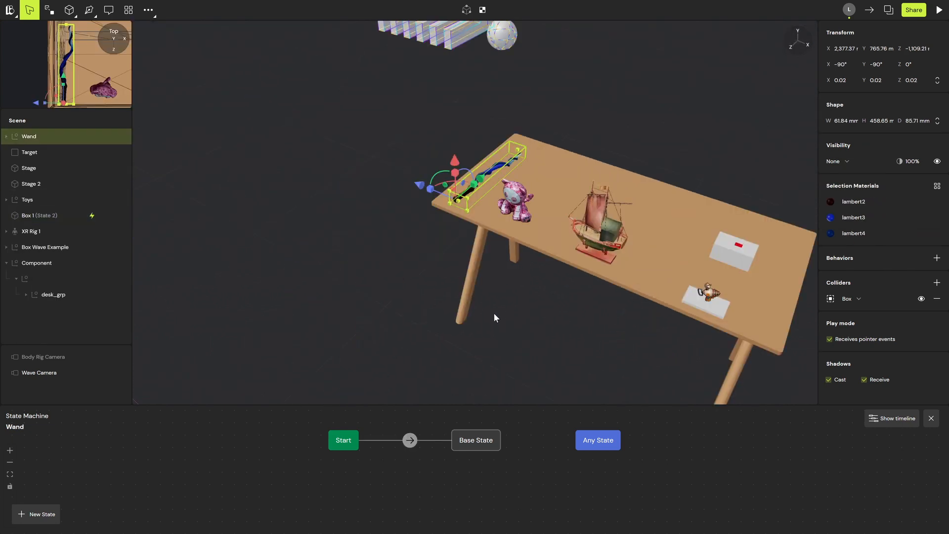
middle_click_drag(494, 313, 414, 281)
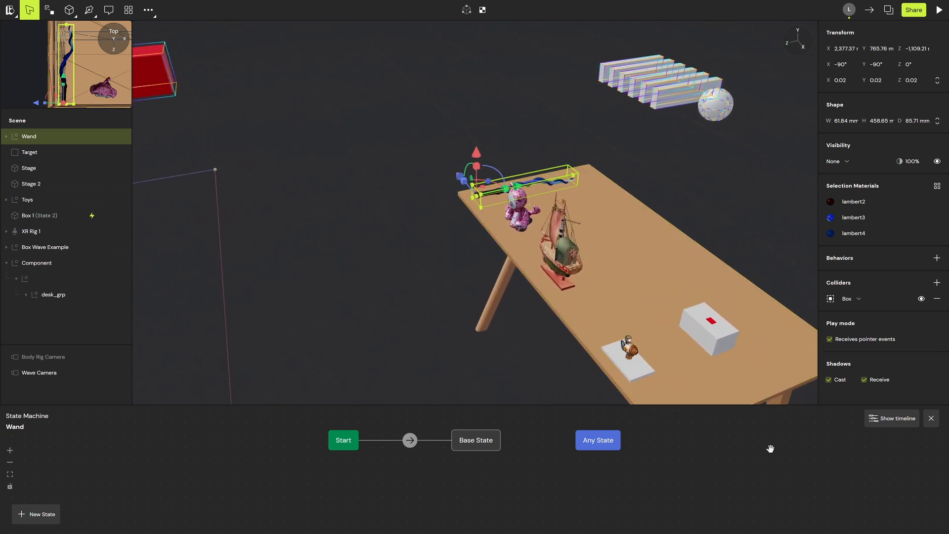
middle_click_drag(277, 249, 396, 262)
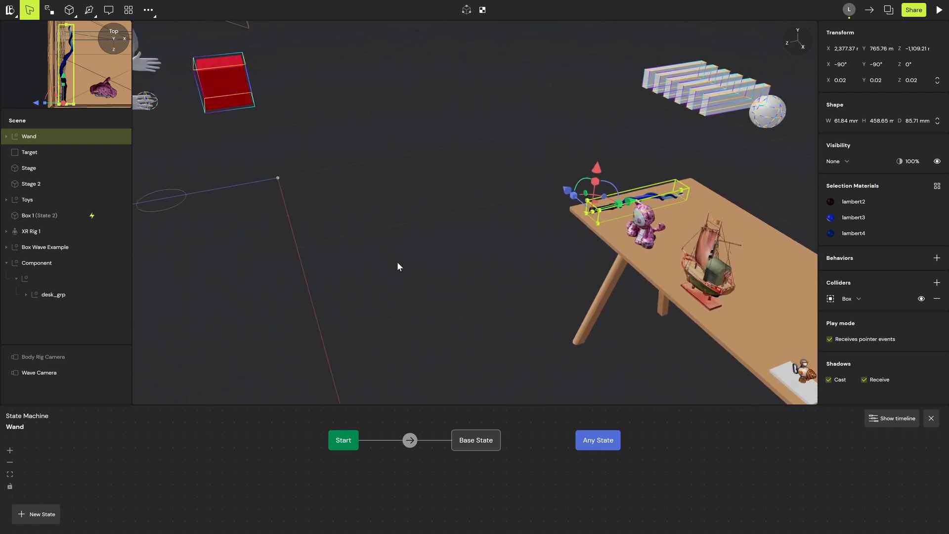
left_click(11, 234)
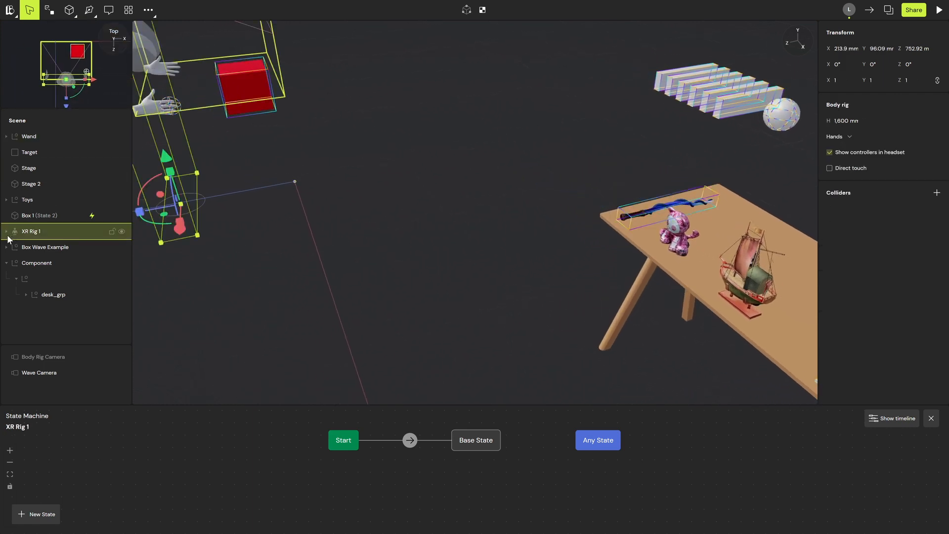
left_click(7, 232)
left_click_drag(40, 135, 82, 280)
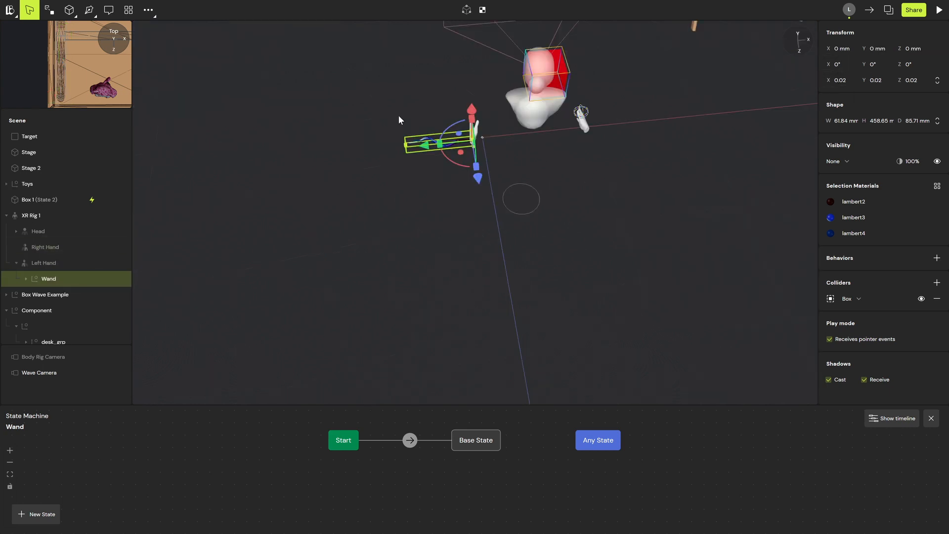
Rotate the Wand about its X axis to about -98° so it points forward from the left hand.
middle_click_drag(399, 114, 467, 245)
scroll(443, 281, "up", 3)
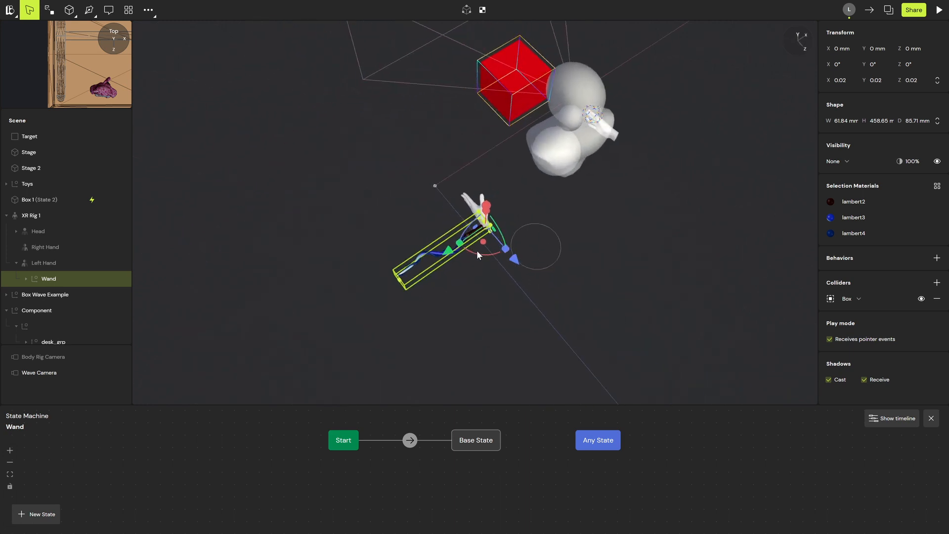
left_click_drag(479, 257, 459, 218)
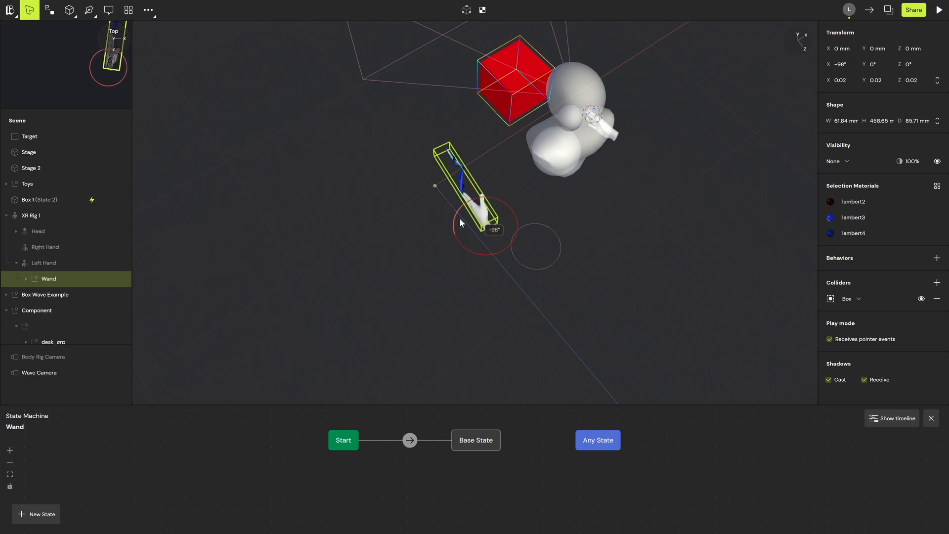
middle_click_drag(458, 217, 591, 133)
right_click_drag(591, 131, 374, 148)
scroll(509, 192, "up", 1)
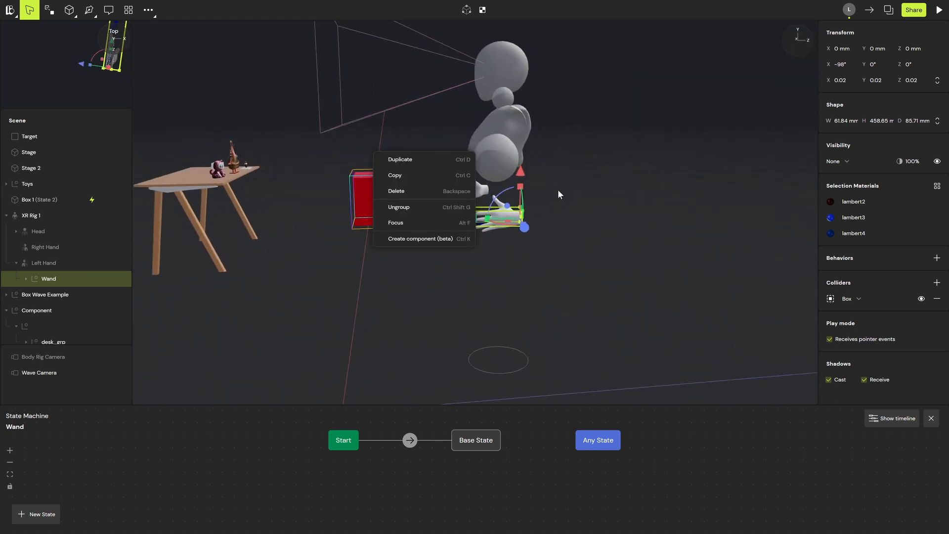
left_click(558, 189)
scroll(566, 188, "up", 5)
scroll(565, 188, "down", 3)
right_click_drag(548, 173, 467, 206)
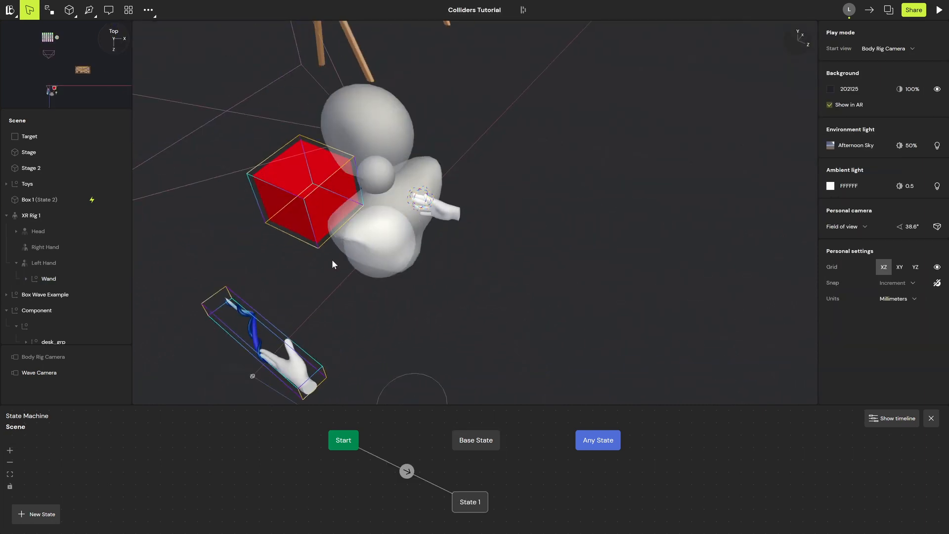
Change XR Rig 1's body rig from Hands to Quest Pro controllers and deselect the rig.
middle_click_drag(332, 259, 411, 190)
left_click(523, 132)
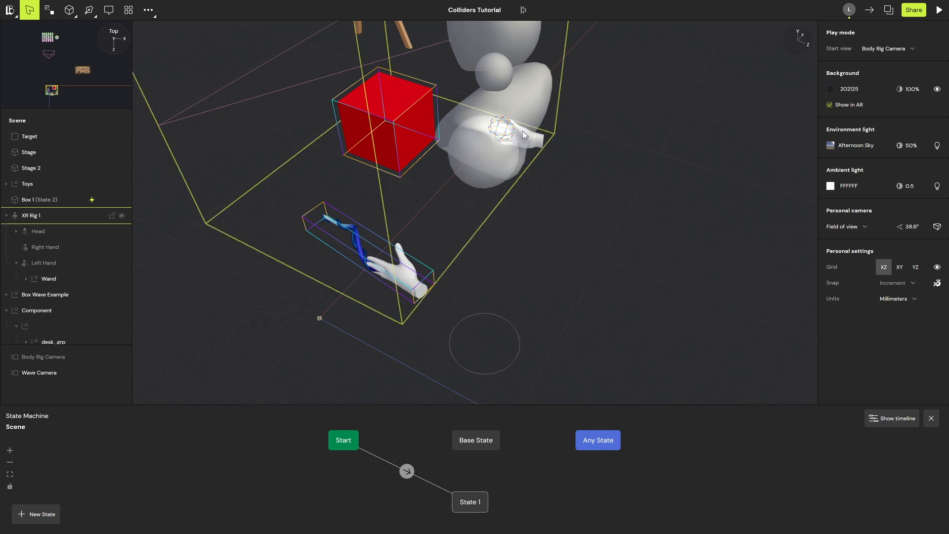
left_click(863, 139)
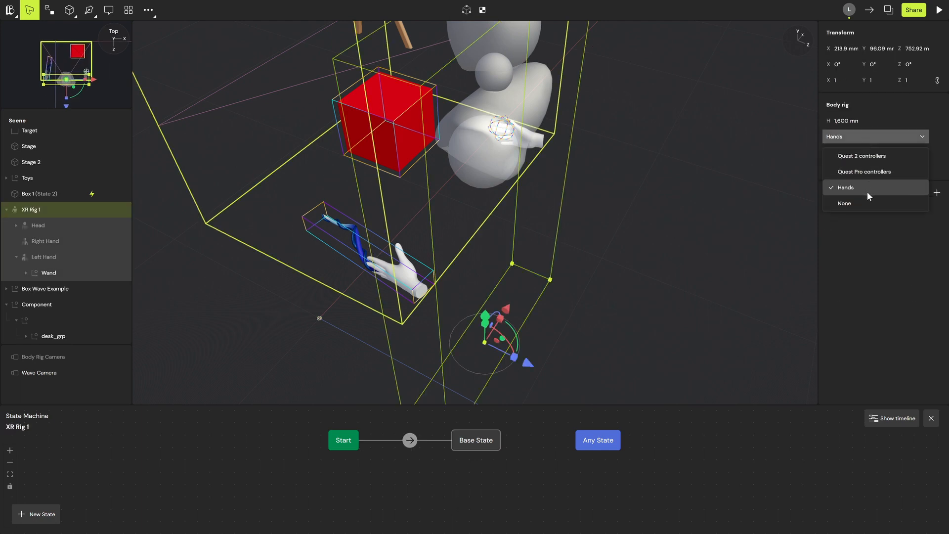
left_click(877, 170)
right_click_drag(368, 244, 431, 230)
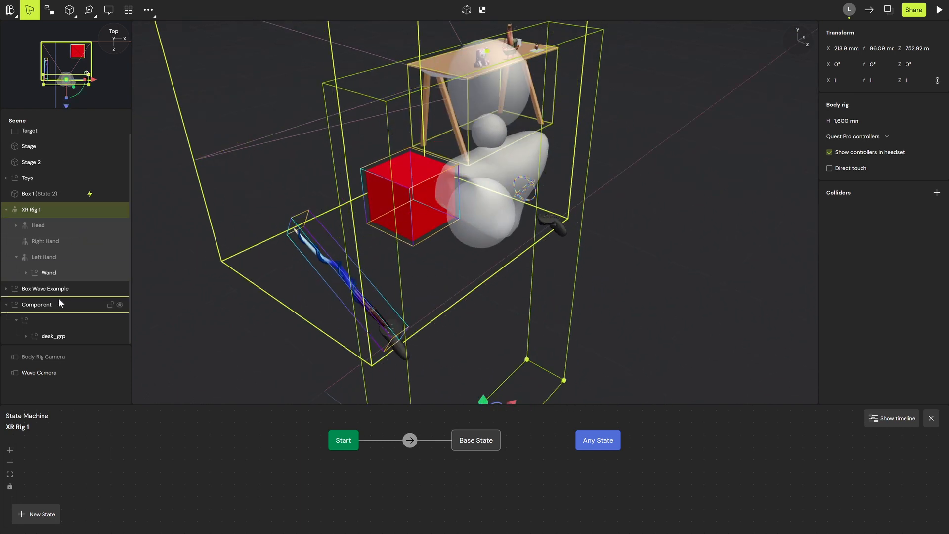
left_click(710, 197)
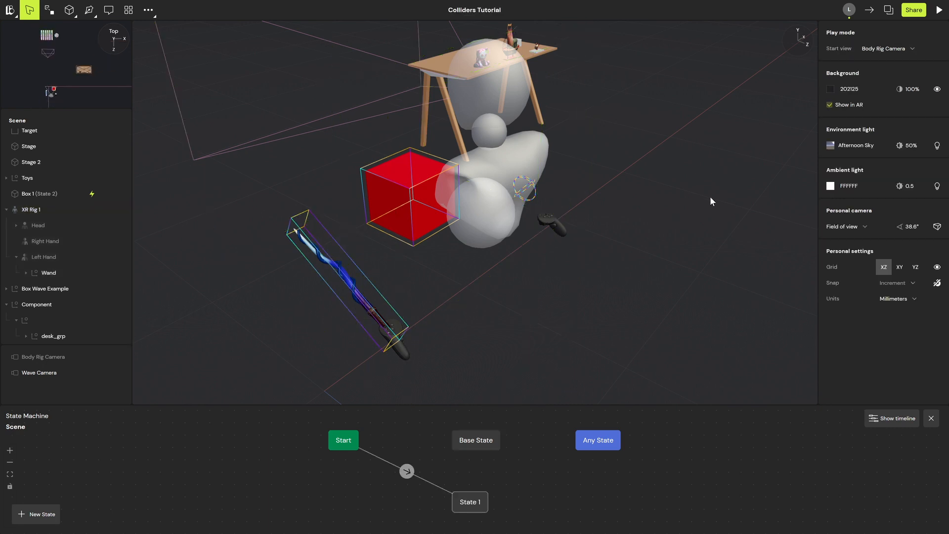
Examine the toys on the table, focusing on the pink cat toy.
right_click_drag(710, 197, 552, 186)
middle_click_drag(551, 186, 372, 194)
middle_click_drag(610, 193, 408, 197)
right_click_drag(408, 197, 461, 213)
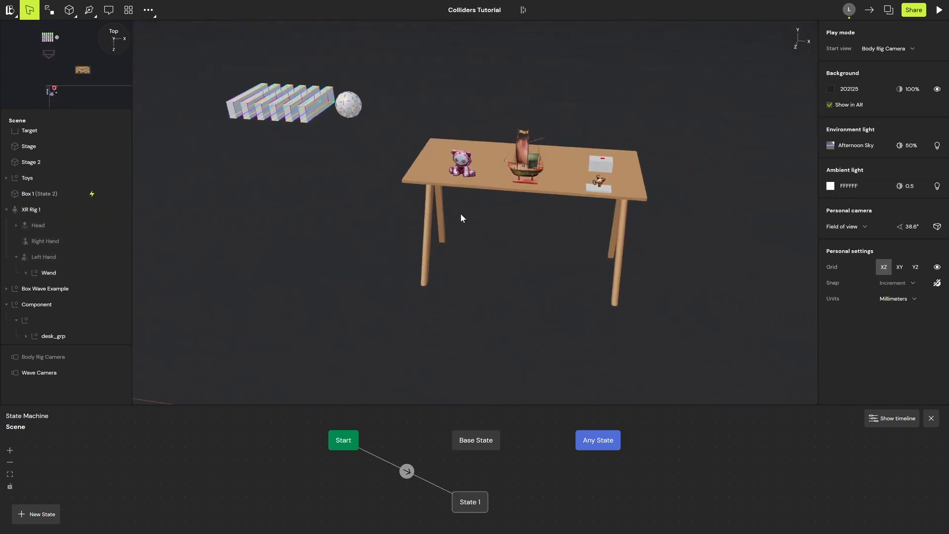
middle_click_drag(474, 212, 342, 305)
scroll(461, 230, "up", 8)
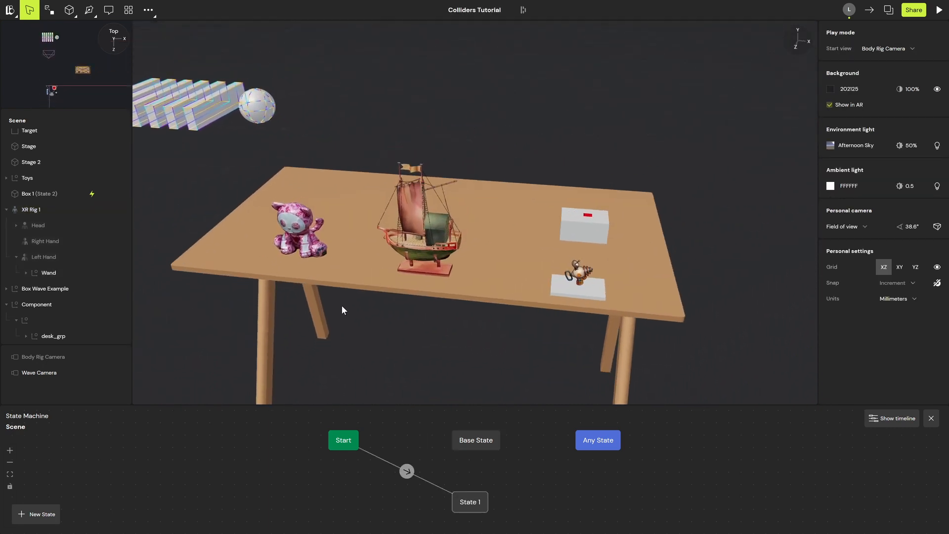
right_click_drag(342, 304, 364, 309)
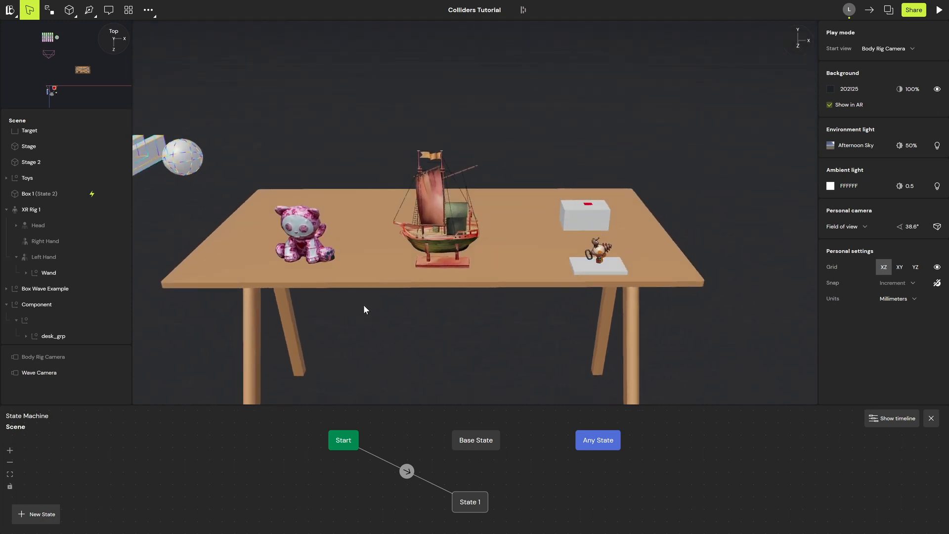
middle_click_drag(343, 296, 446, 291)
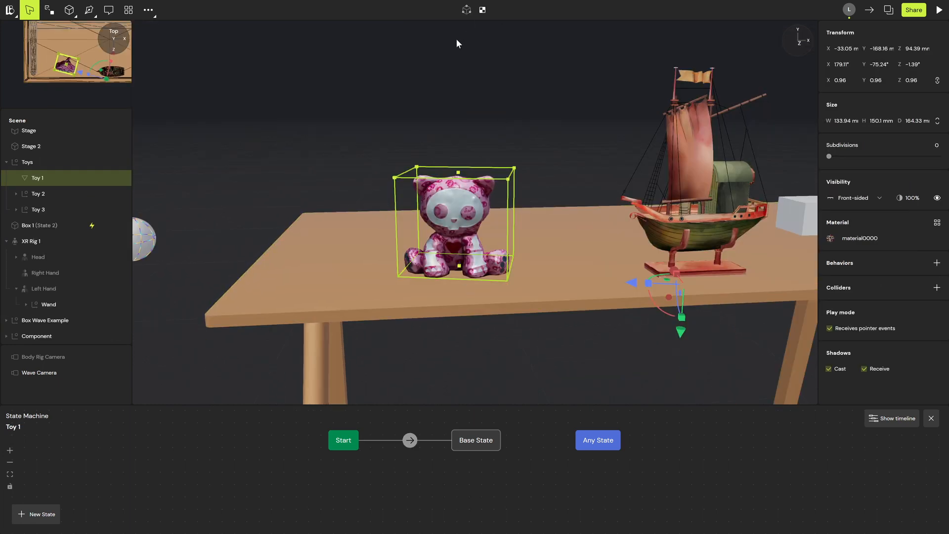
Add two chained states after Start in Toy 1's state machine and name the first one Default.
middle_click_drag(615, 296, 785, 240)
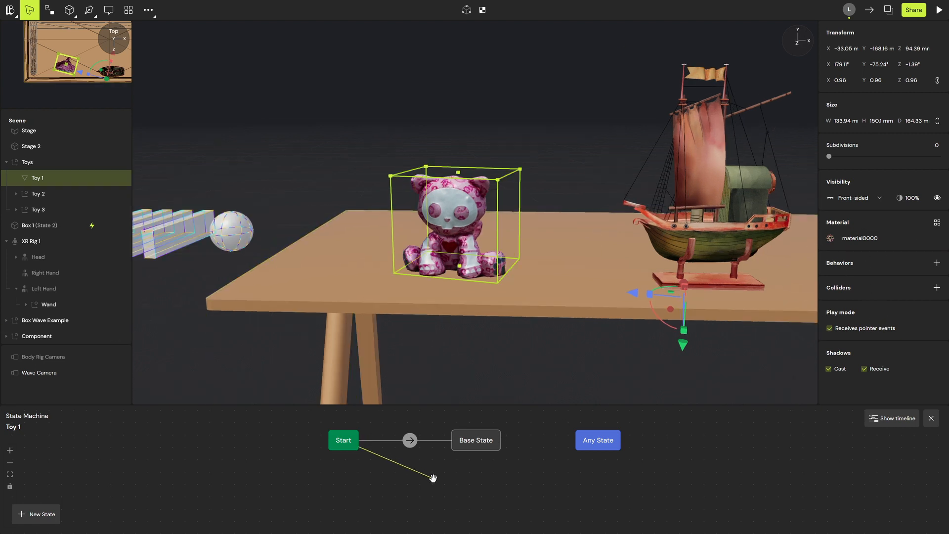
left_click_drag(433, 478, 509, 479)
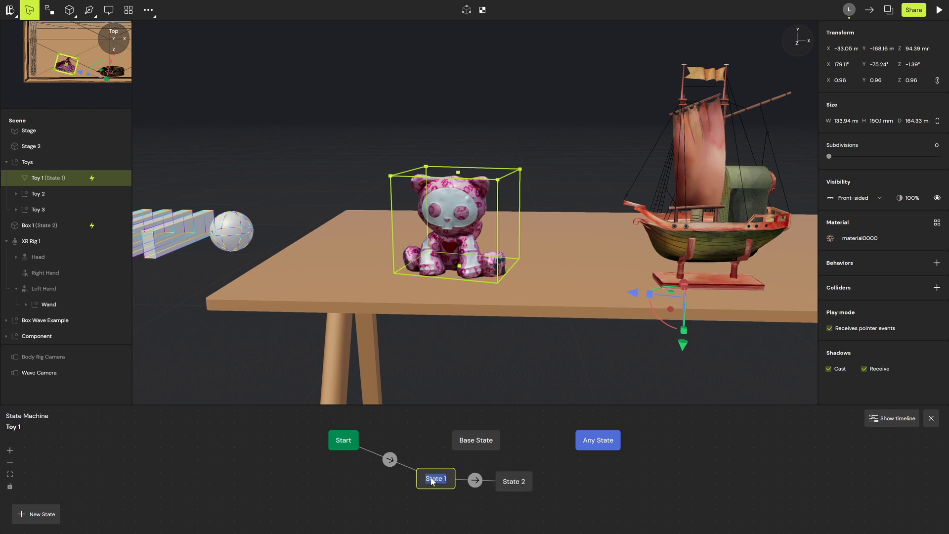
key("BackSpace")
Set the transition from Toy 1's Default state to its second state to trigger on Collider enter.
left_click(472, 481)
left_click(474, 397)
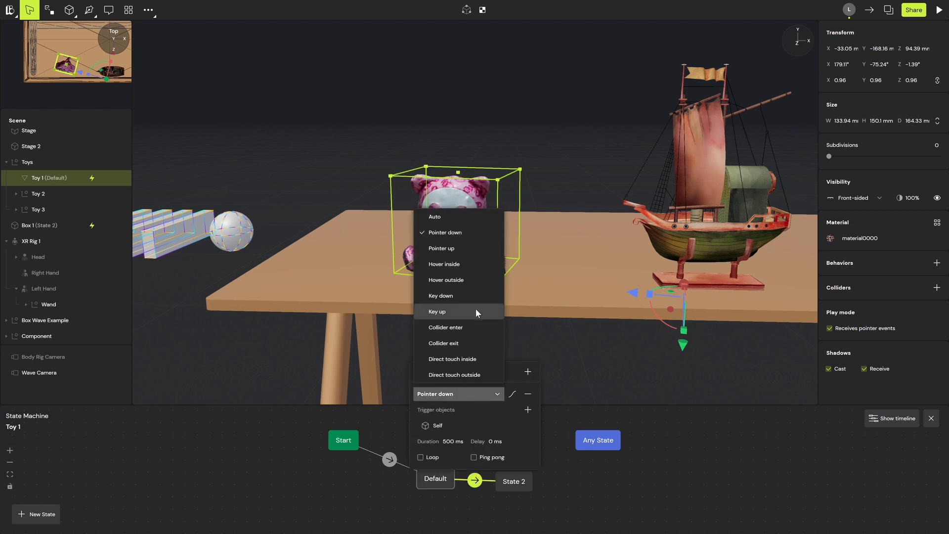
left_click(470, 228)
Rename Toy 1's second state Hover and add a return transition from Hover to Default.
left_click_drag(498, 487, 525, 481)
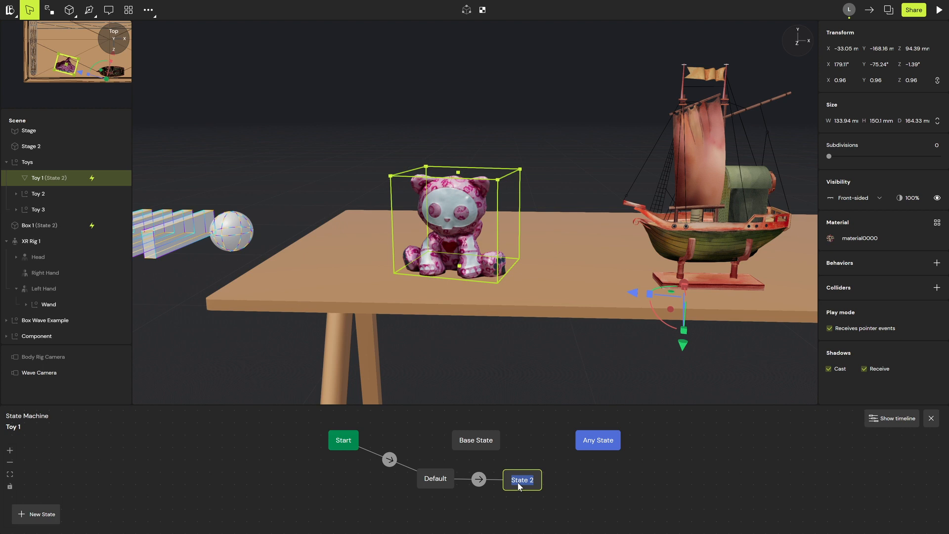
type("Hover")
left_click_drag(505, 480, 443, 480)
left_click(552, 480)
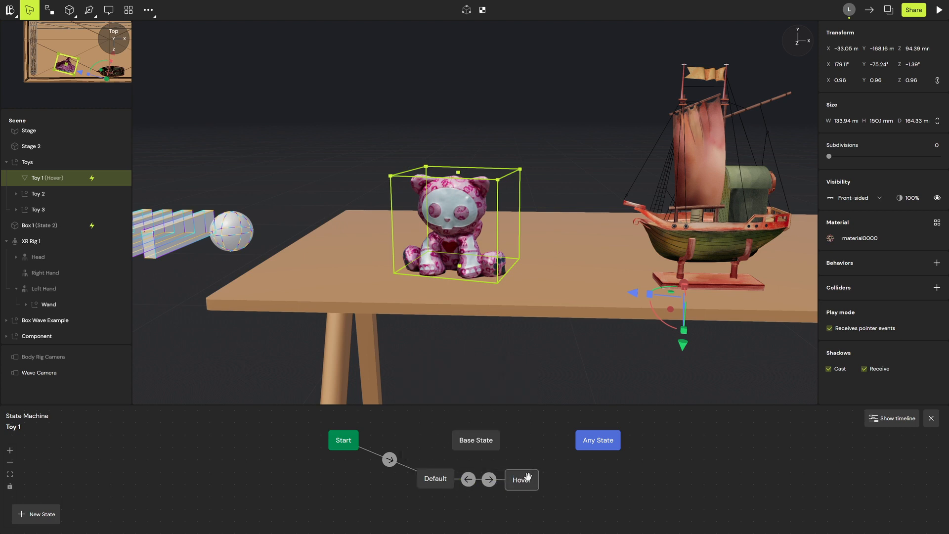
Add a Box collider to Toy 1 in its Base State and set its Y position in the Hover state to 45 mm.
left_click(458, 437)
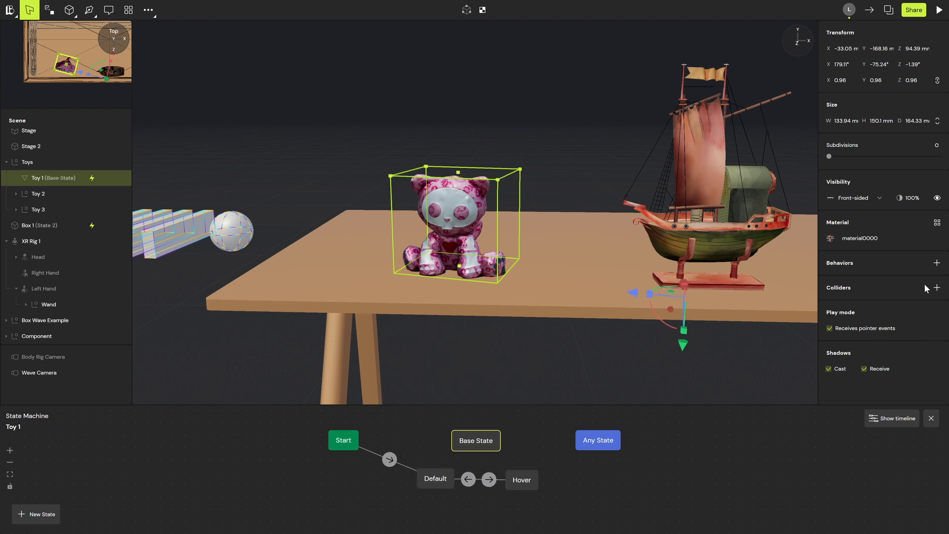
left_click(941, 290)
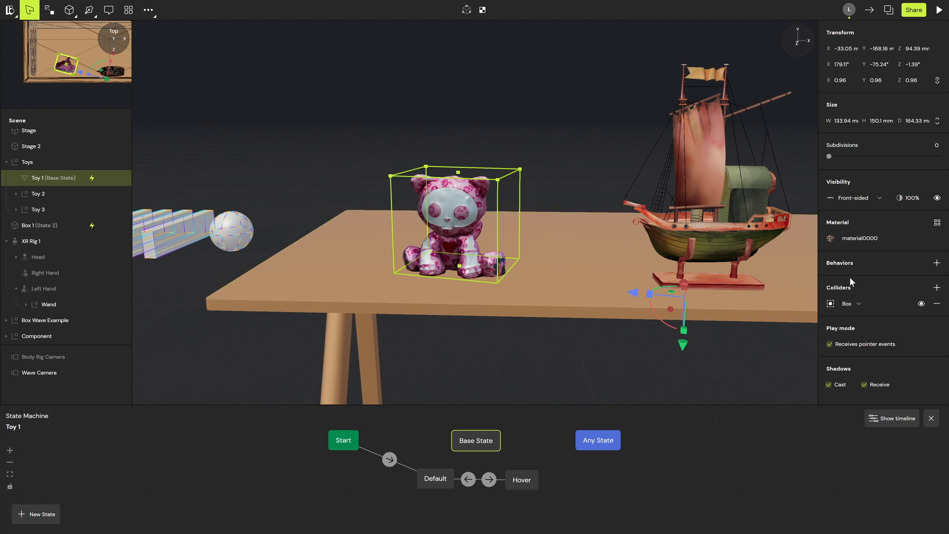
left_click(522, 481)
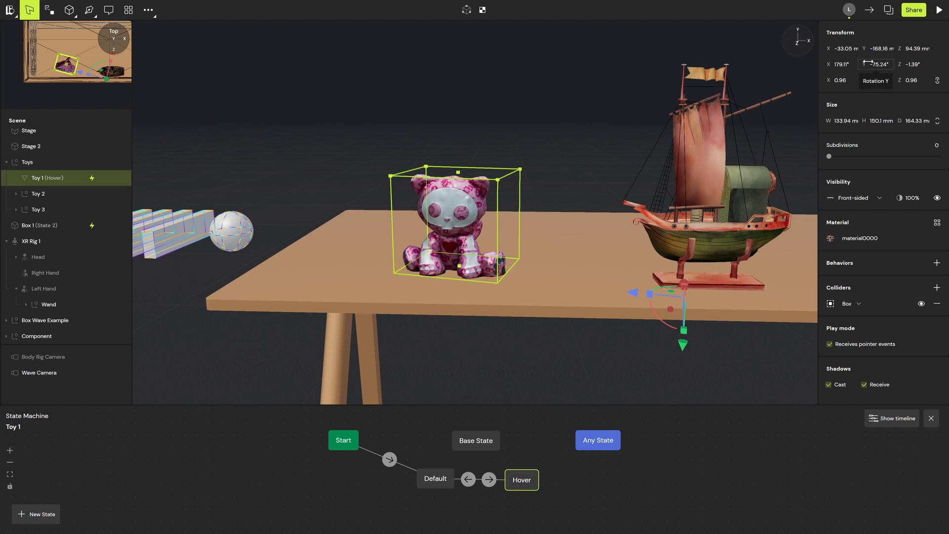
left_click_drag(867, 49, 939, 49)
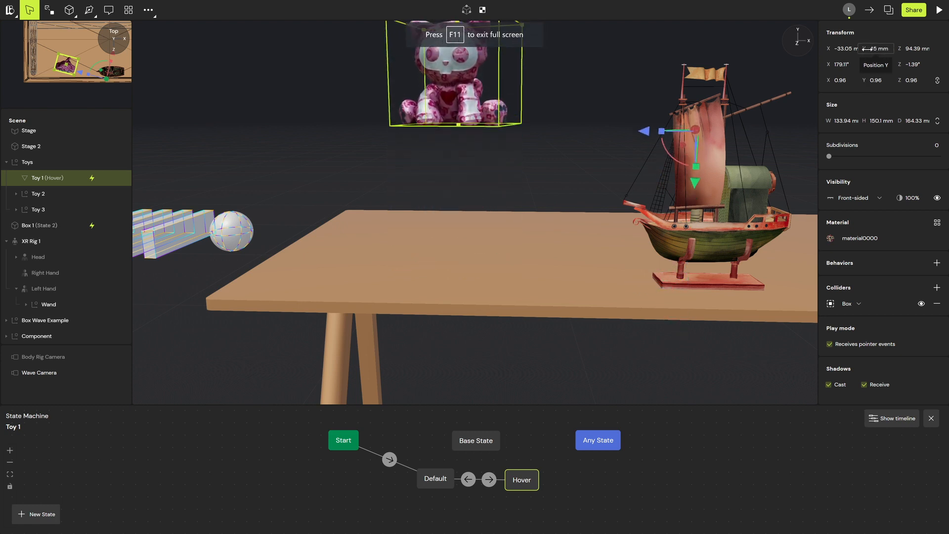
left_click(553, 84)
middle_click_drag(478, 126, 487, 192)
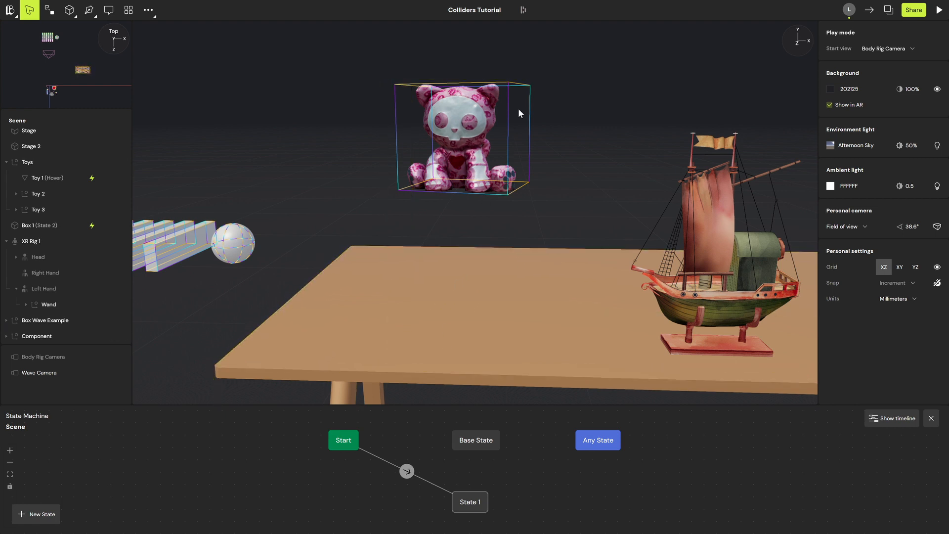
In Toy 1's Hover state, stretch the box collider's height to 0.4 m and switch the units to meters.
mouse_move(484, 4)
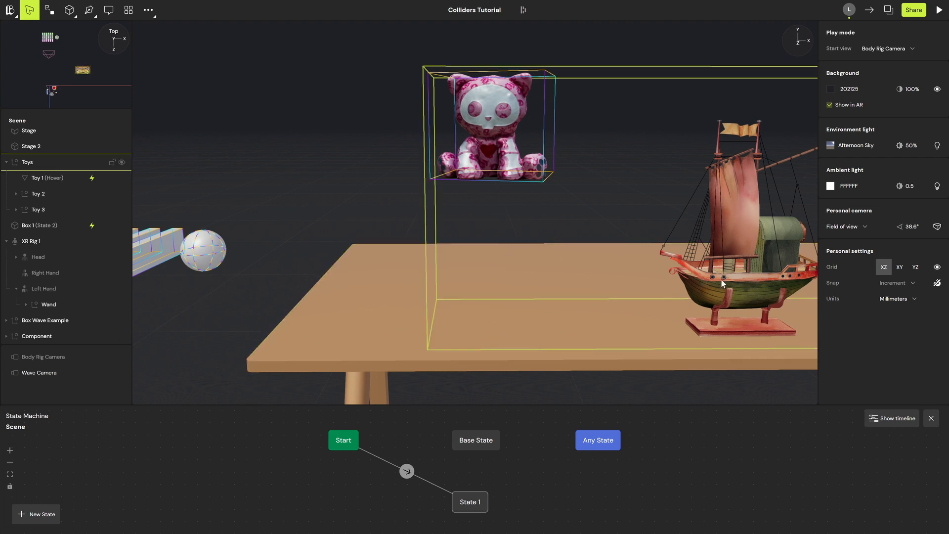
left_click(44, 179)
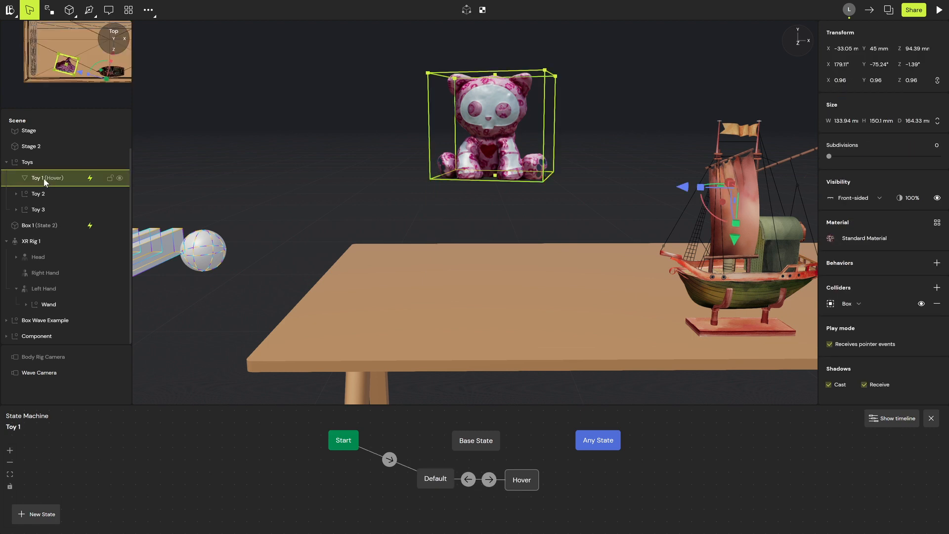
left_click(830, 304)
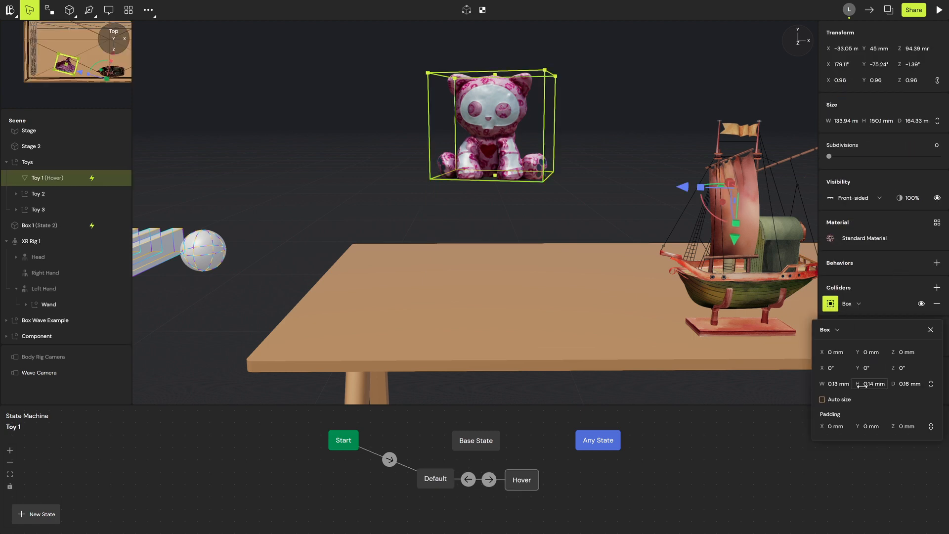
mouse_move(862, 386)
left_mouse_down()
mouse_move(850, 385)
mouse_move(877, 384)
left_mouse_up()
key("ctrl+k")
type("mete")
key("space")
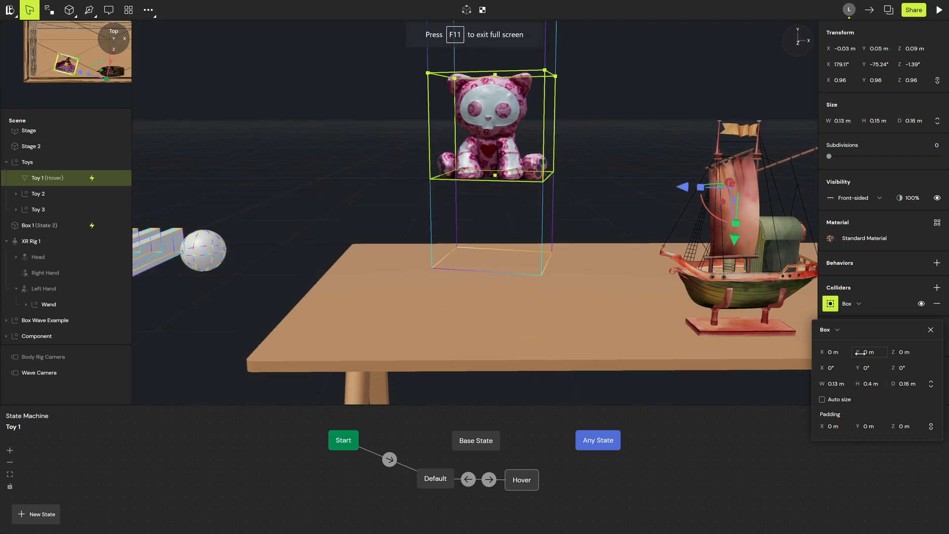
Offset the Hover state's box collider to Y 0.13 m so it reaches the table, and compare the Default and Hover states.
left_click_drag(860, 352, 873, 352)
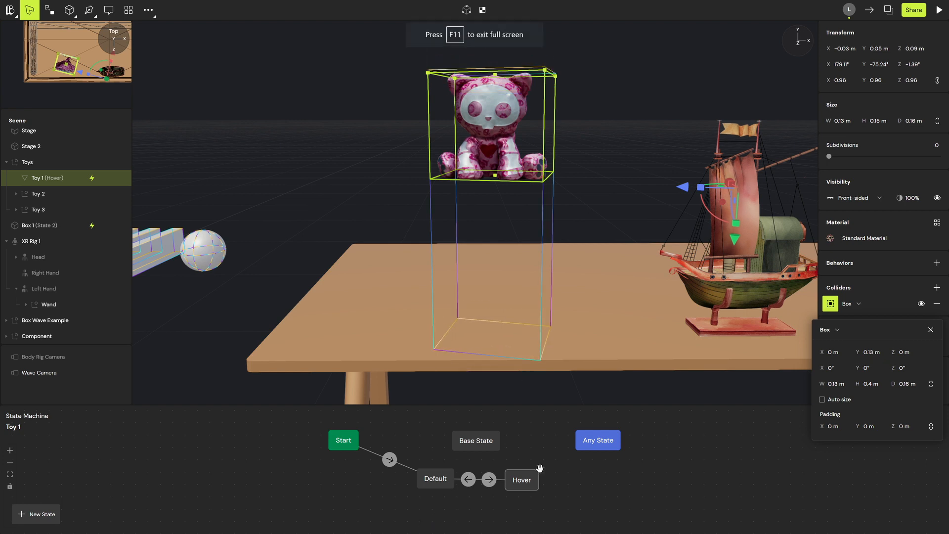
left_click(443, 476)
left_click(534, 480)
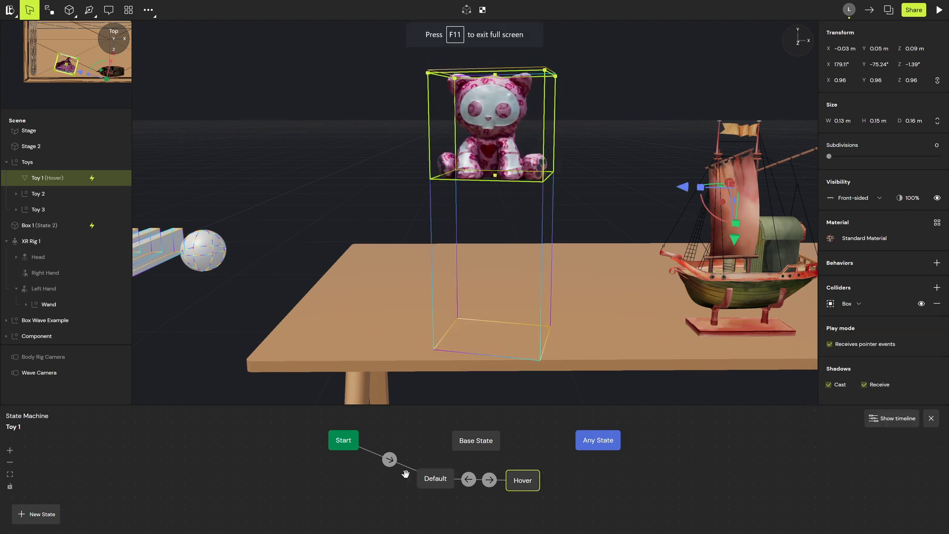
left_click(428, 476)
left_click(522, 479)
middle_click_drag(582, 298, 583, 265)
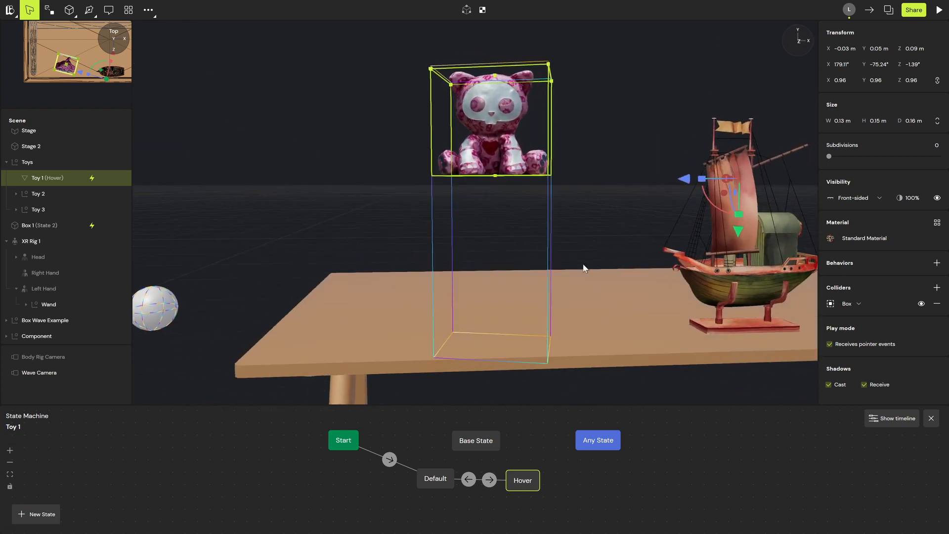
Make the Wand the entering object for the Collider enter event on the Default-to-Hover transition.
left_click(489, 481)
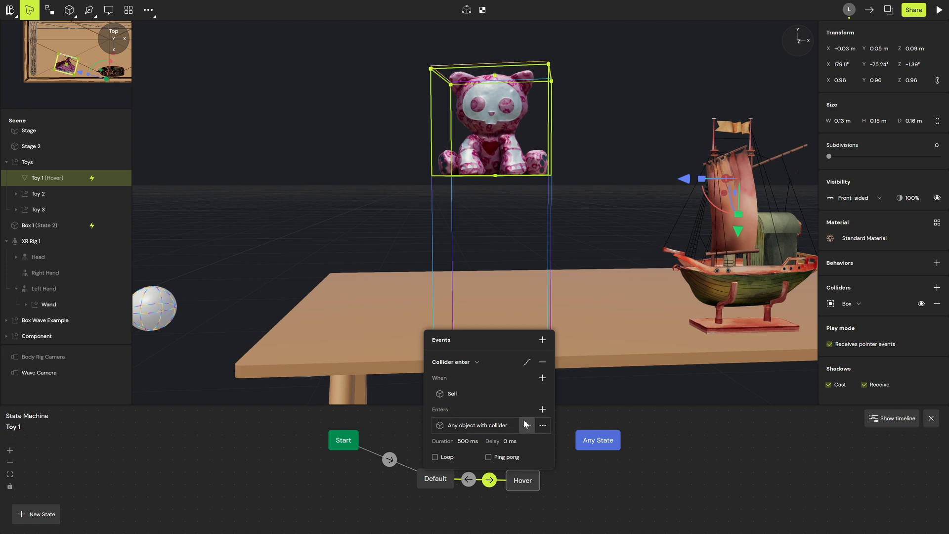
left_click(527, 426)
left_click(57, 305)
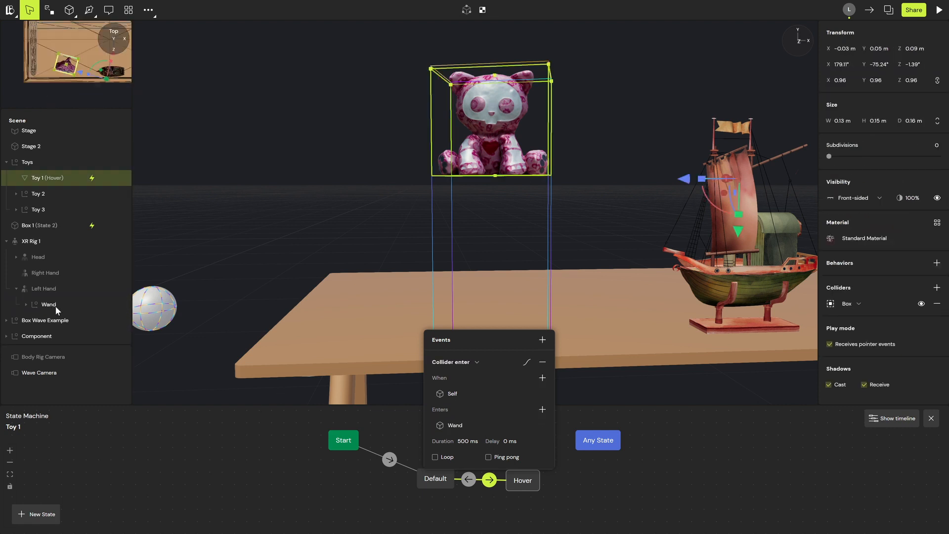
Set the Hover-to-Default transition to trigger on Collider exit, with the Wand as the exiting object.
left_click(468, 479)
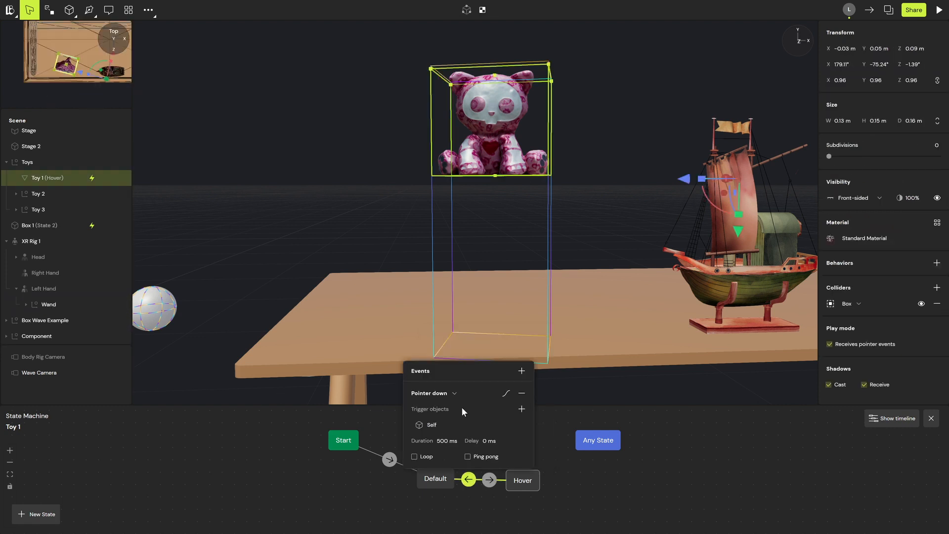
left_click(465, 393)
left_click(485, 337)
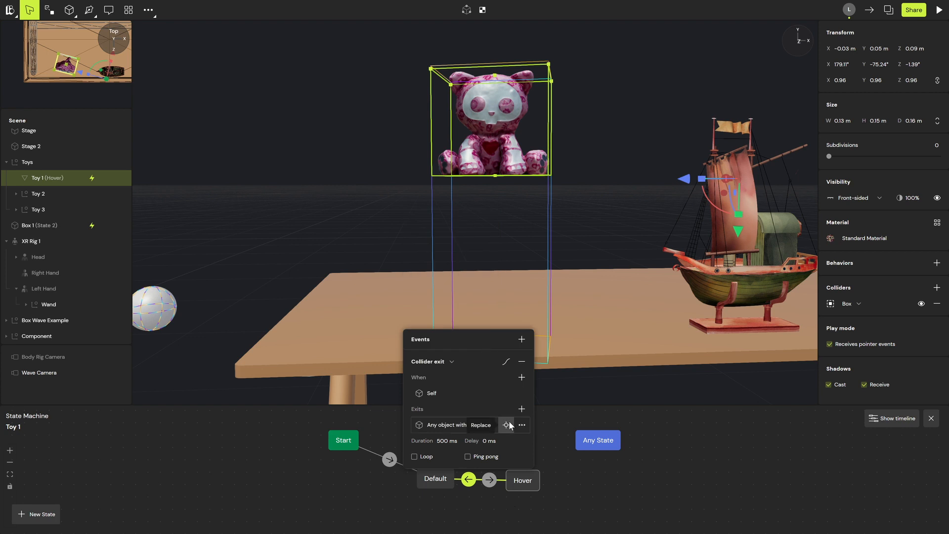
left_click(508, 425)
left_click(58, 304)
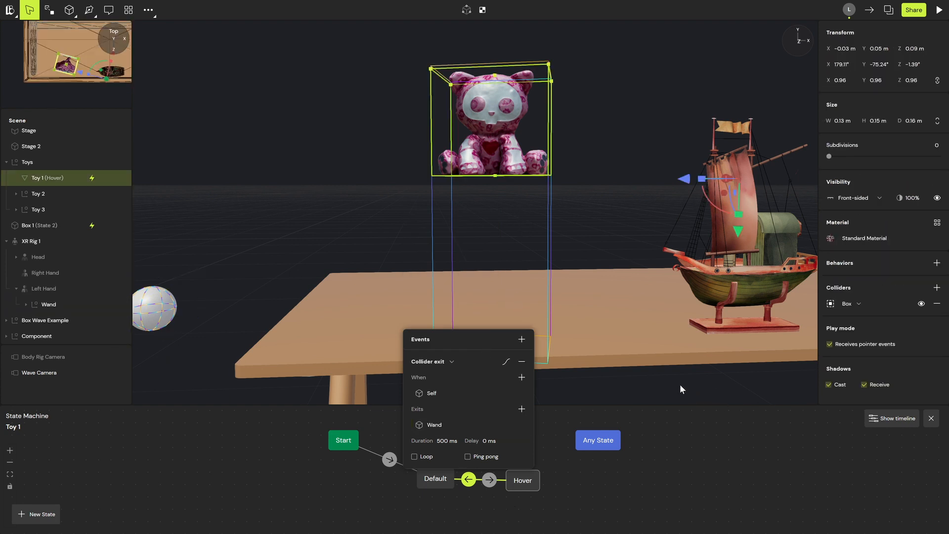
Return Toy 1 to its Default state and add two chained states after Start for the ship, Toy 2.
left_click(436, 478)
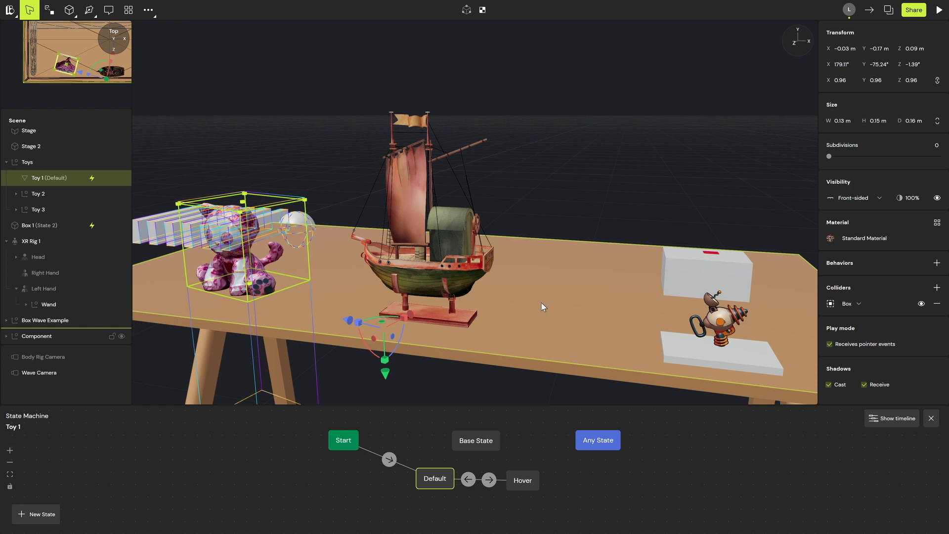
middle_click_drag(585, 388, 640, 306)
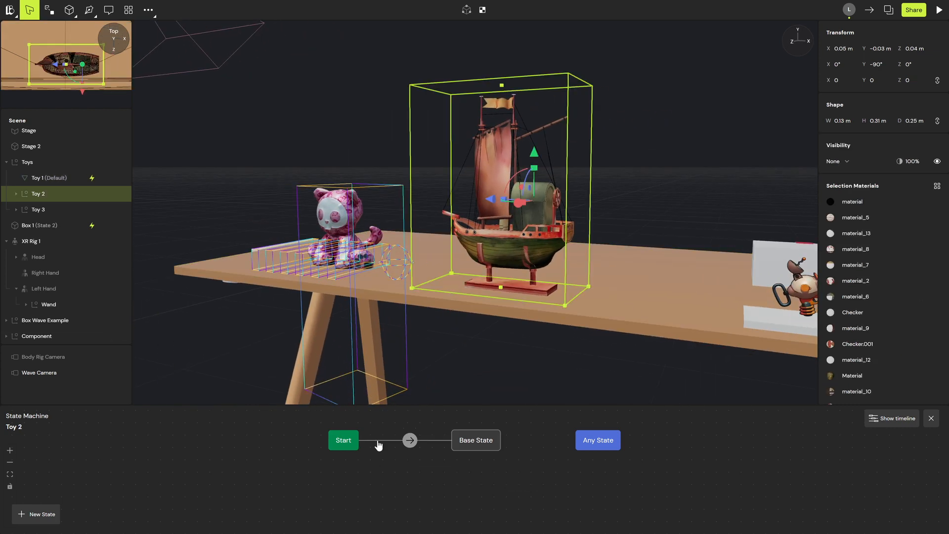
left_click_drag(364, 440, 504, 490)
Set the transition between Toy 2's two new states to trigger on Collider enter.
left_click(461, 491)
left_click(443, 405)
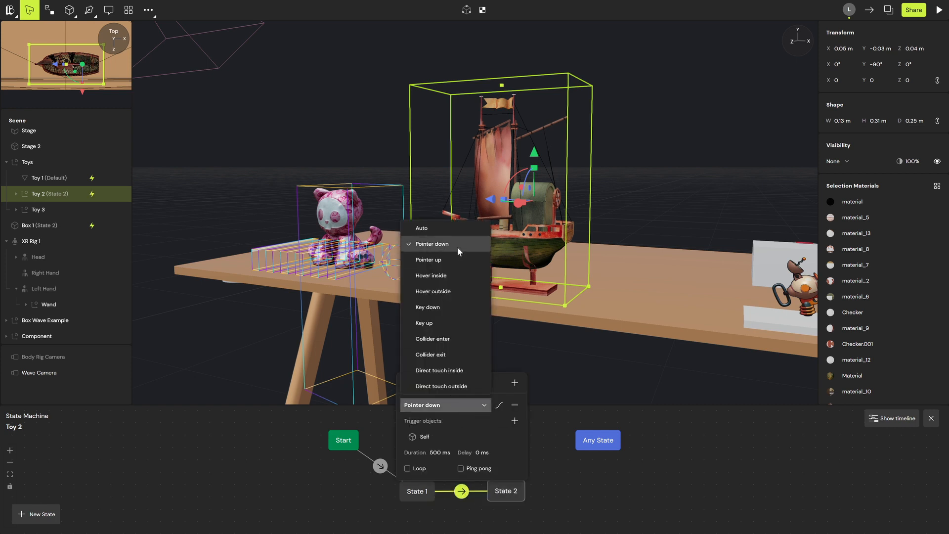
left_click(456, 370)
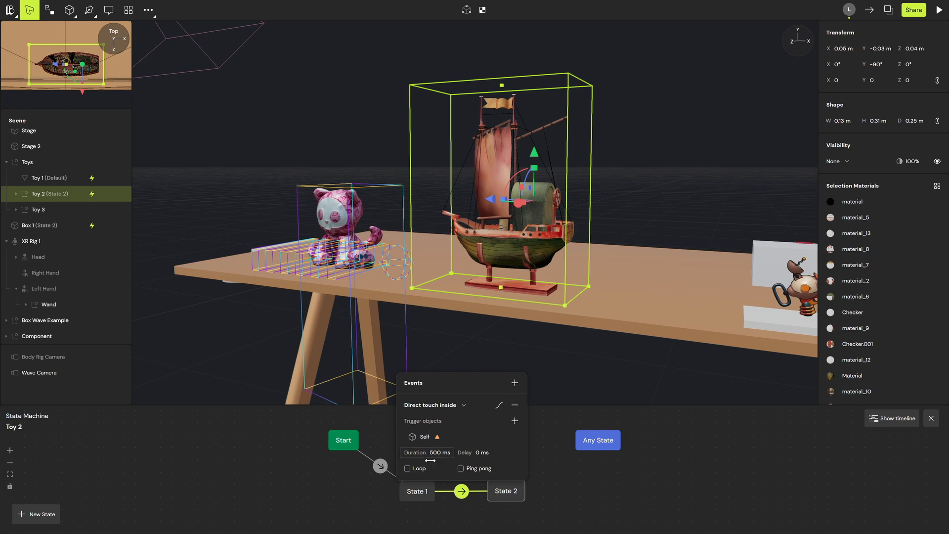
left_click(460, 405)
left_click(455, 339)
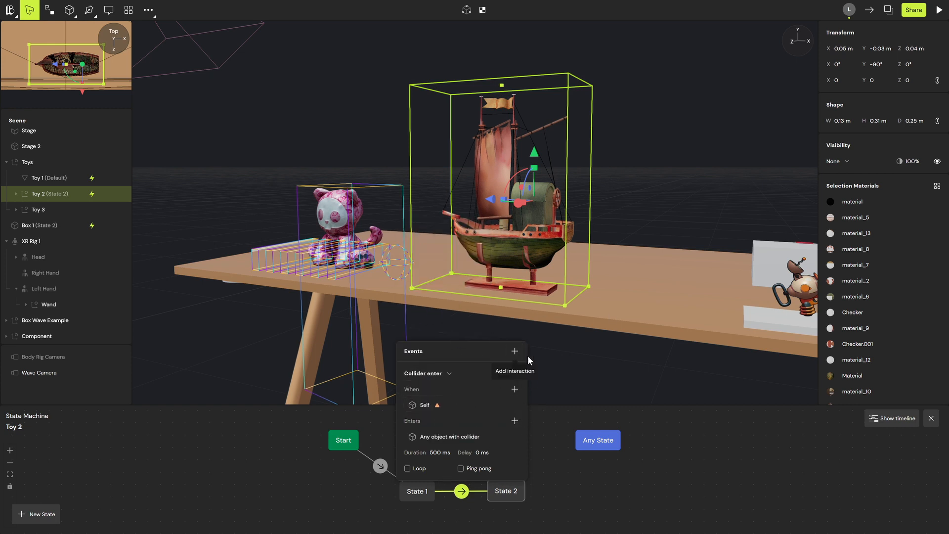
Rename Toy 2's second state Large and its first state Small.
double_click(506, 492)
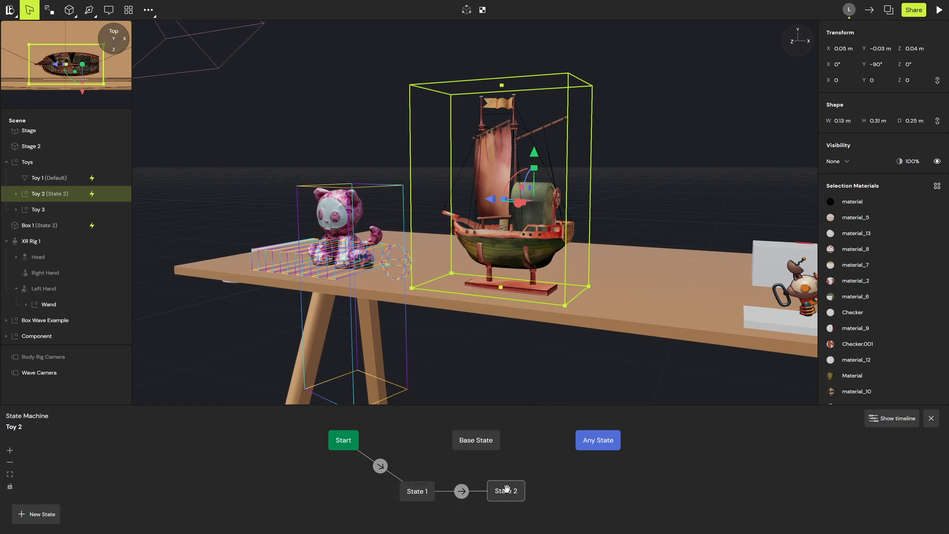
type("Large")
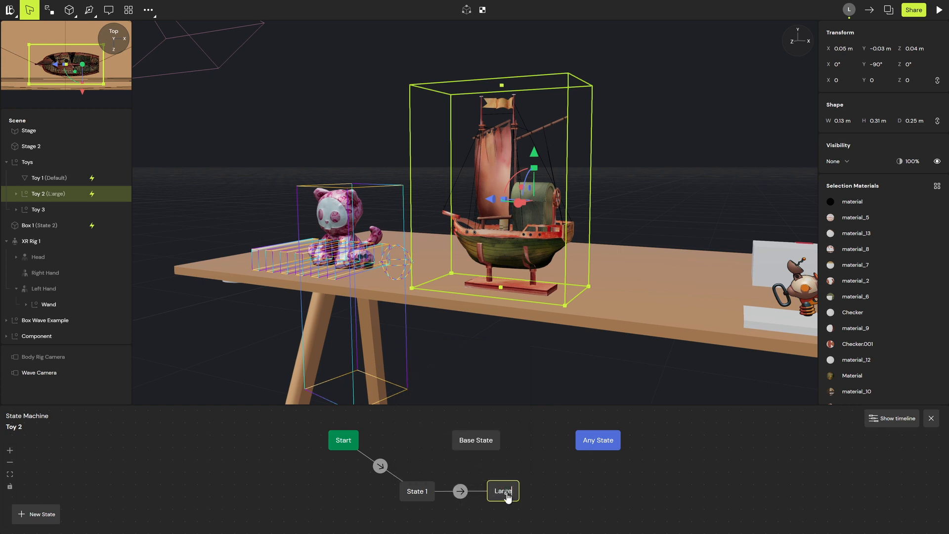
double_click(414, 492)
type("Small")
key("Return")
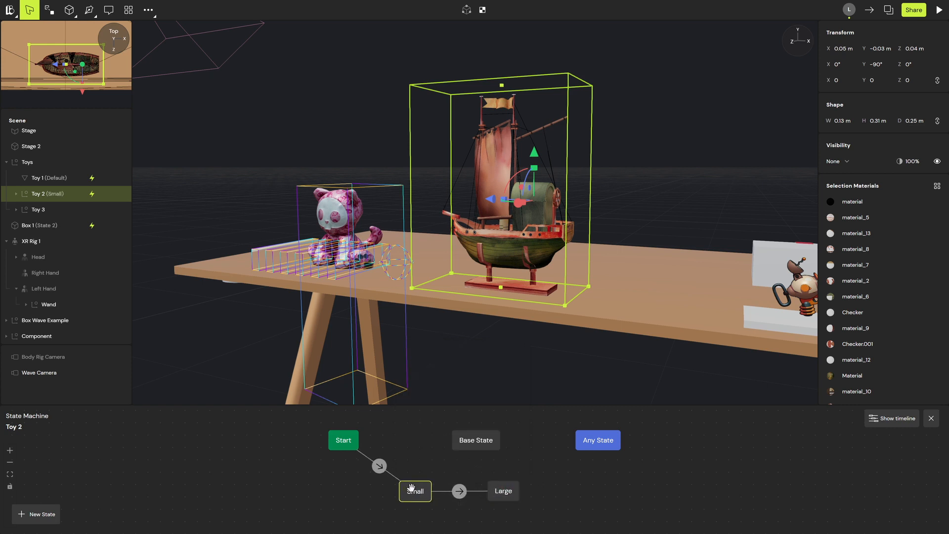
Enlarge the ship proportionally in Toy 2's Large state, comparing it with the Small state.
left_click(502, 489)
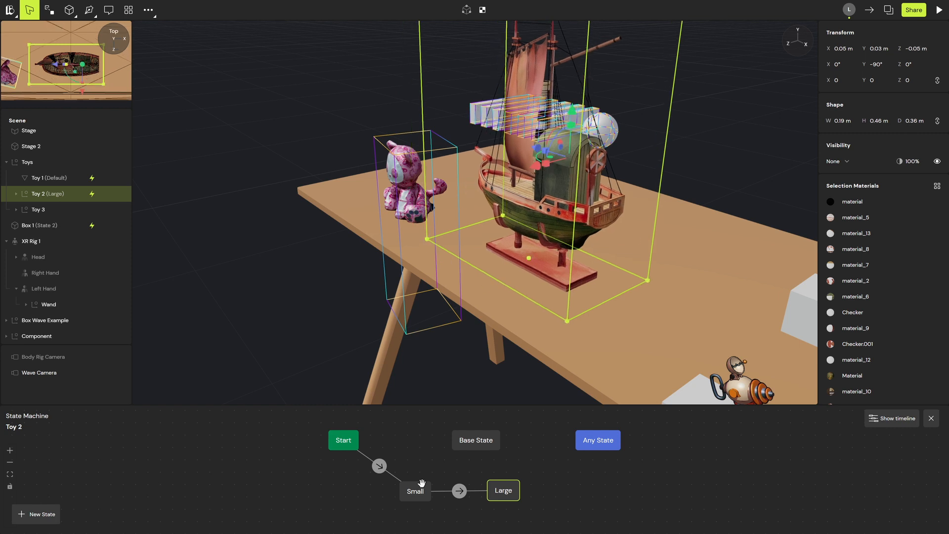
left_click(417, 491)
left_click(517, 491)
left_click_drag(830, 121, 851, 121)
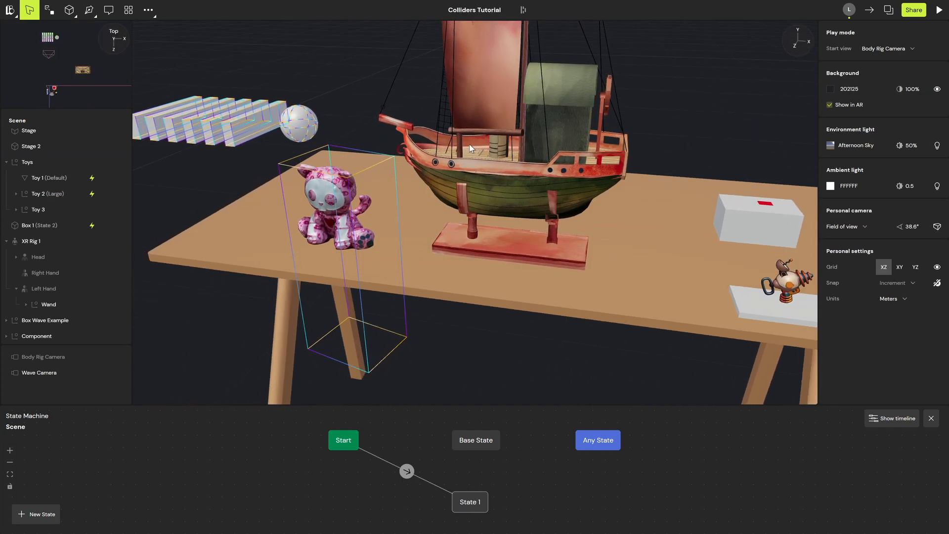
Create an empty box-shaped group about 0.27 m wide, 0.02 m high and 0.07 m deep on the table in front of the ship.
middle_click_drag(520, 363, 484, 251)
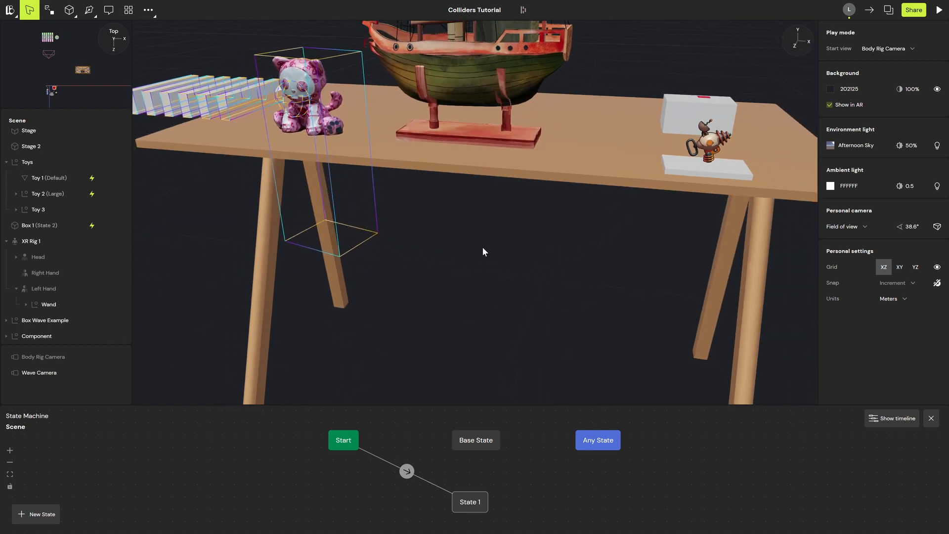
left_click(73, 13)
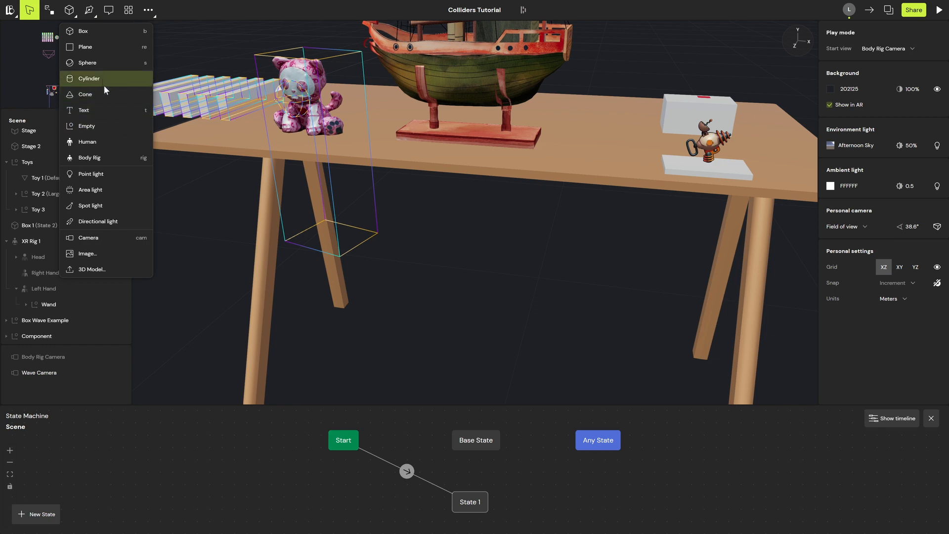
left_click(114, 123)
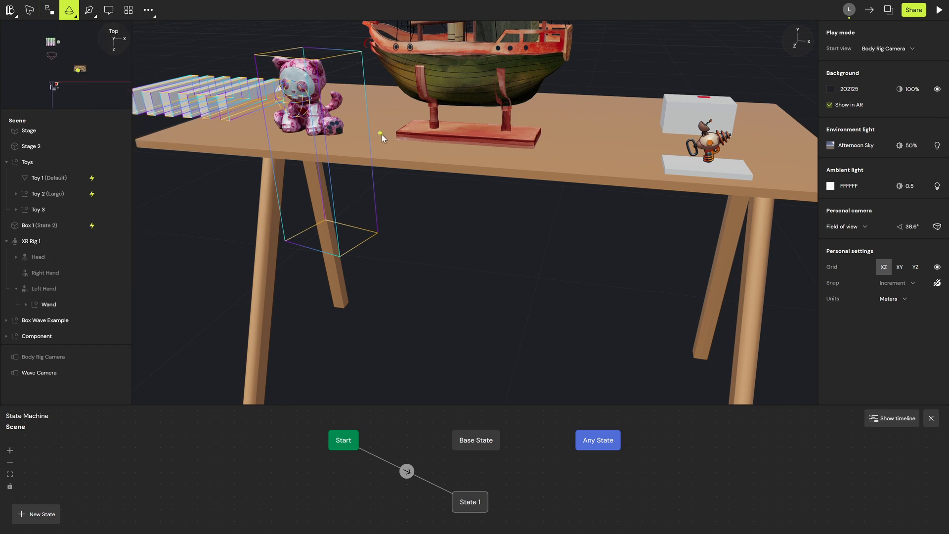
left_click(395, 145)
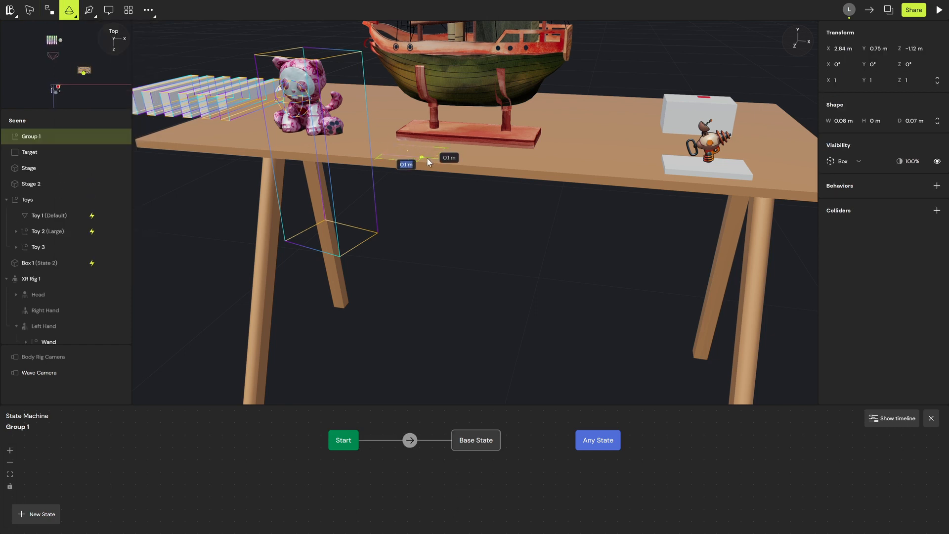
left_click(529, 165)
left_click(527, 156)
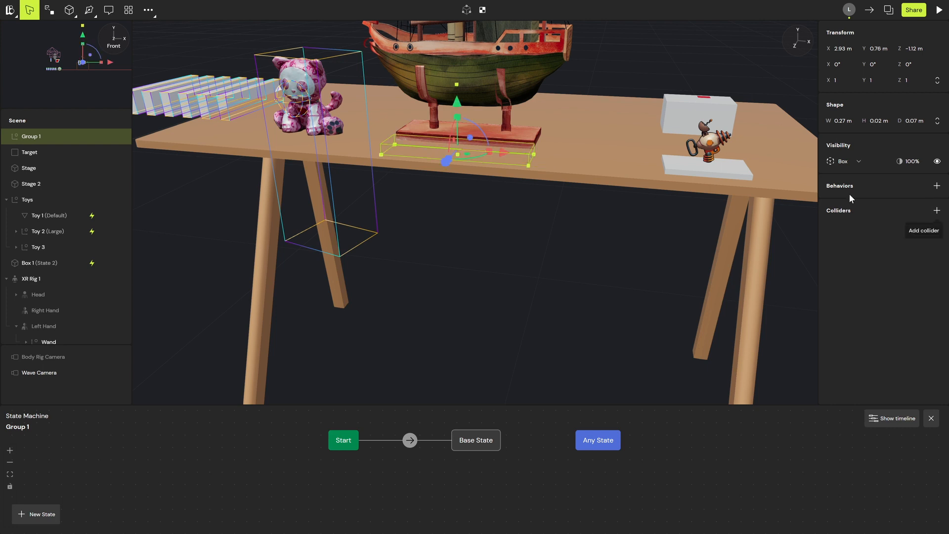
Rename the new empty group Boat Trigger and add a collider to it.
double_click(35, 138)
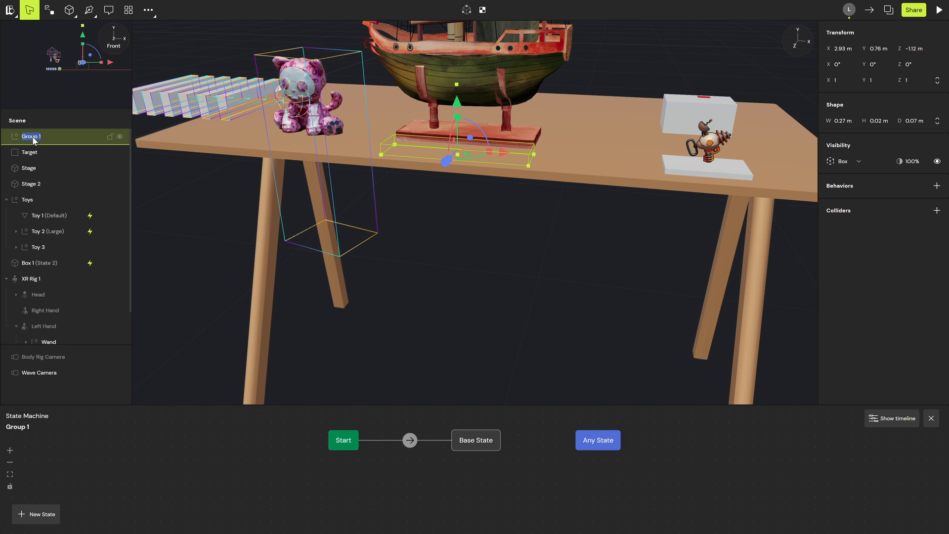
type("Boat Trigger")
key("Return")
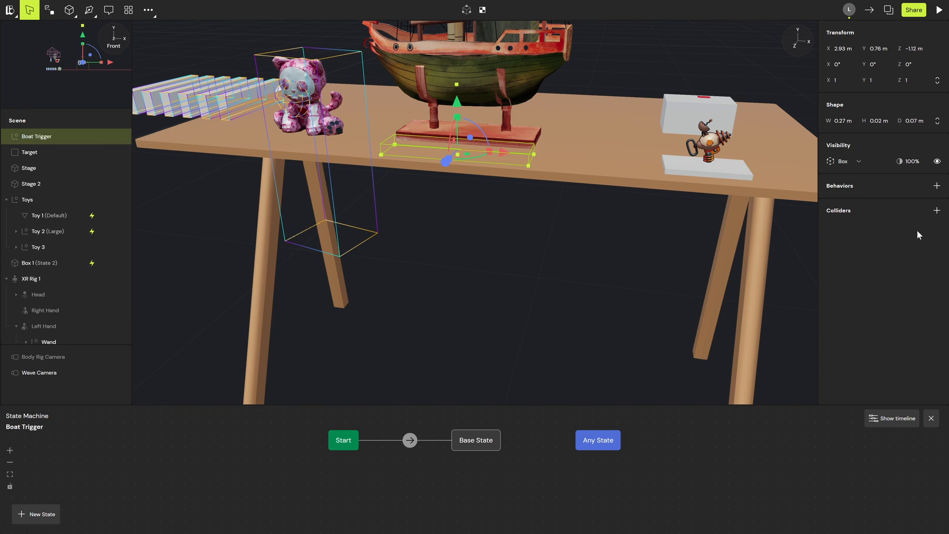
left_click(937, 210)
left_click(753, 242)
middle_click_drag(753, 241, 615, 166)
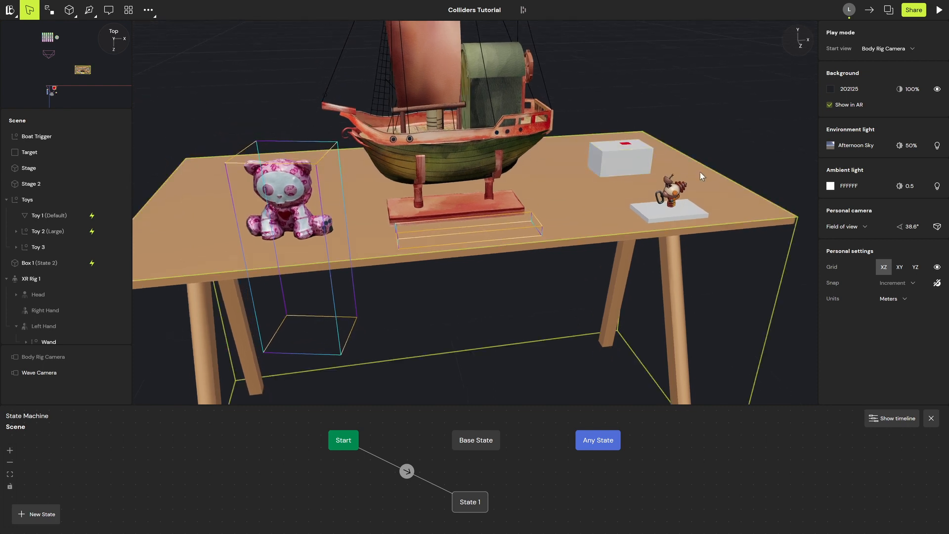
Set the Collider enter event from Small to Large on Toy 2 to fire when Boat Trigger enters Wand.
middle_click_drag(702, 176, 668, 126)
left_click(40, 232)
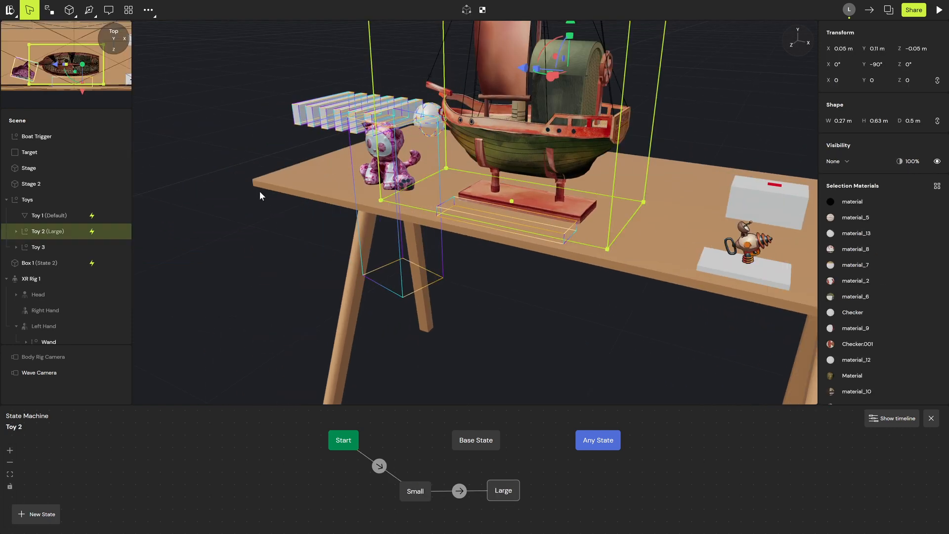
left_click(459, 491)
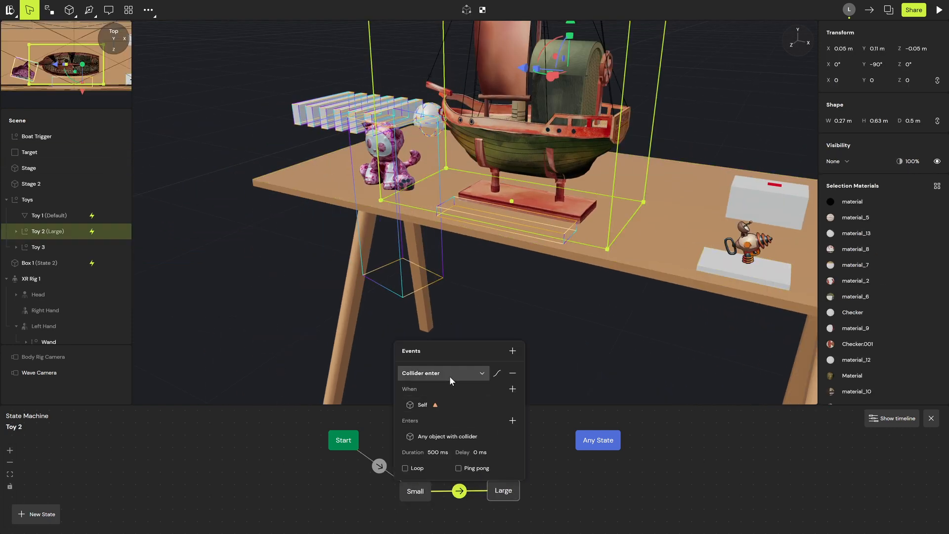
left_click(496, 404)
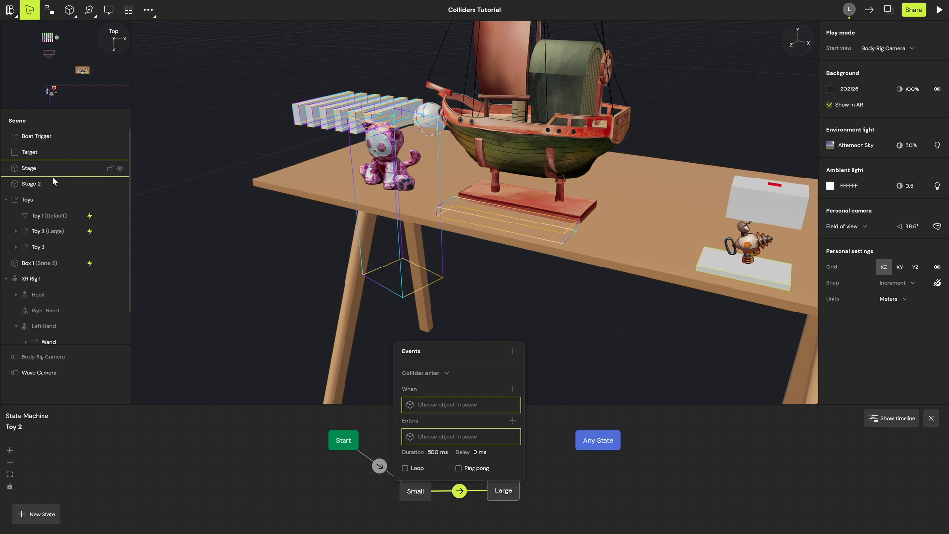
left_click(49, 135)
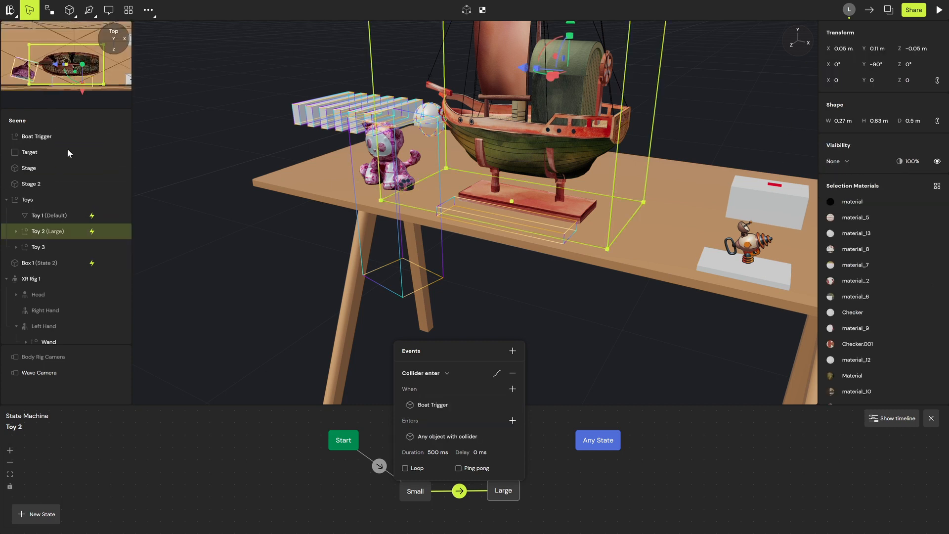
left_click(471, 436)
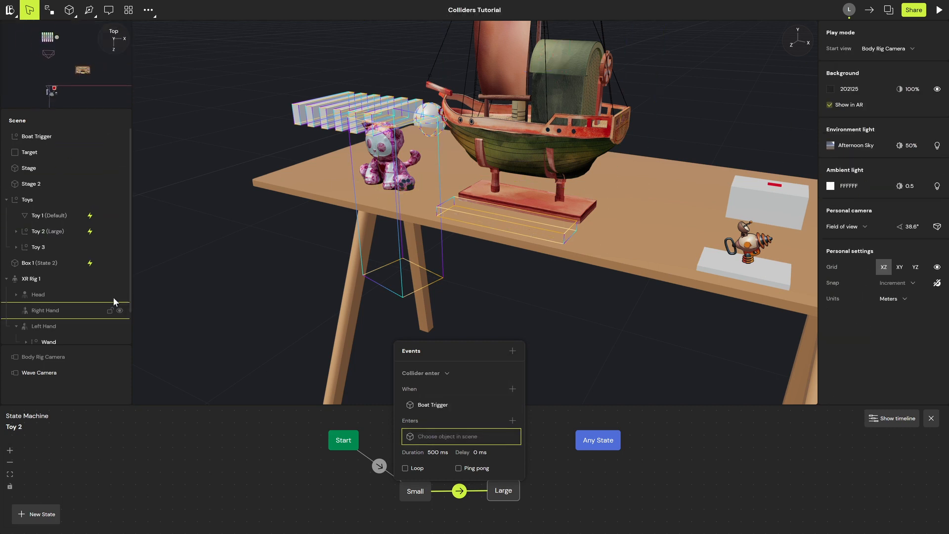
left_click(58, 340)
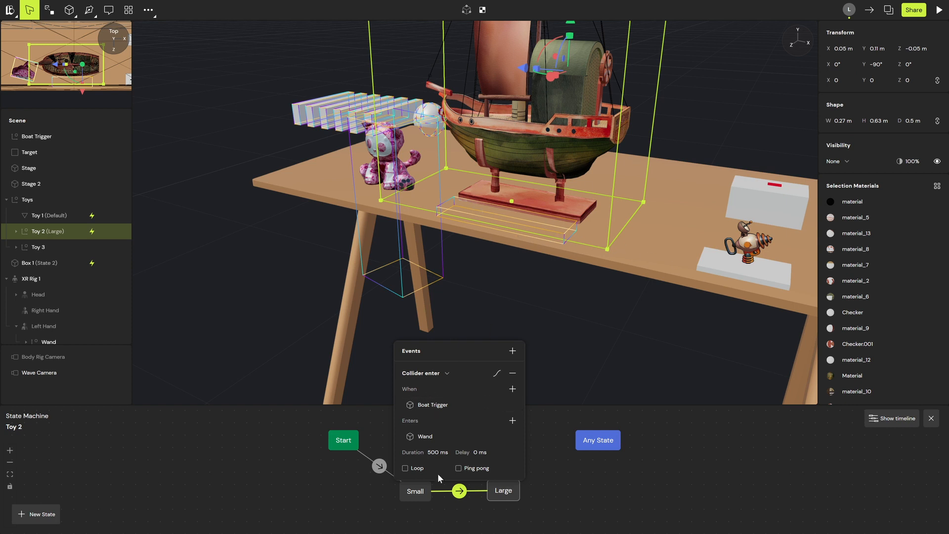
Add a return transition from Large to Small on Toy 2, triggered by Collider enter on Boat Trigger.
left_click(538, 505)
left_click_drag(509, 490, 403, 491)
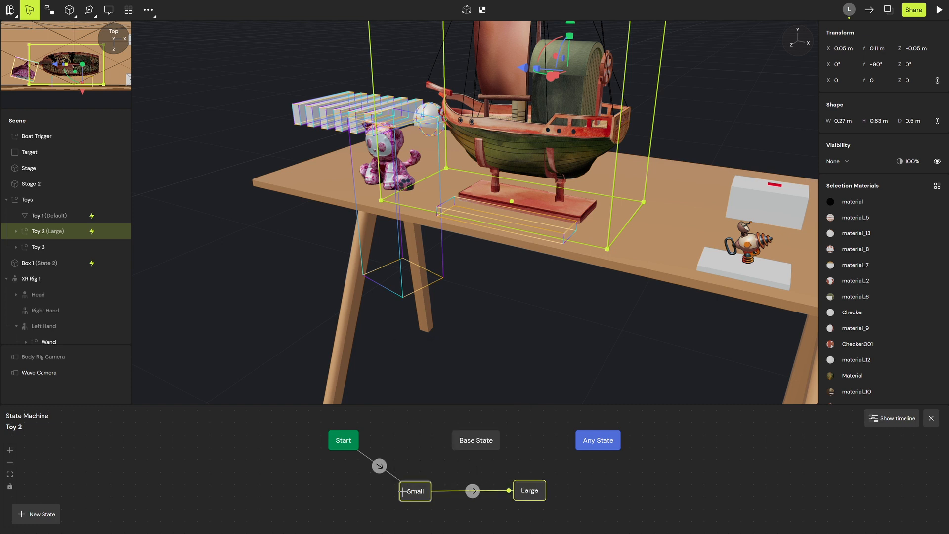
left_click(462, 491)
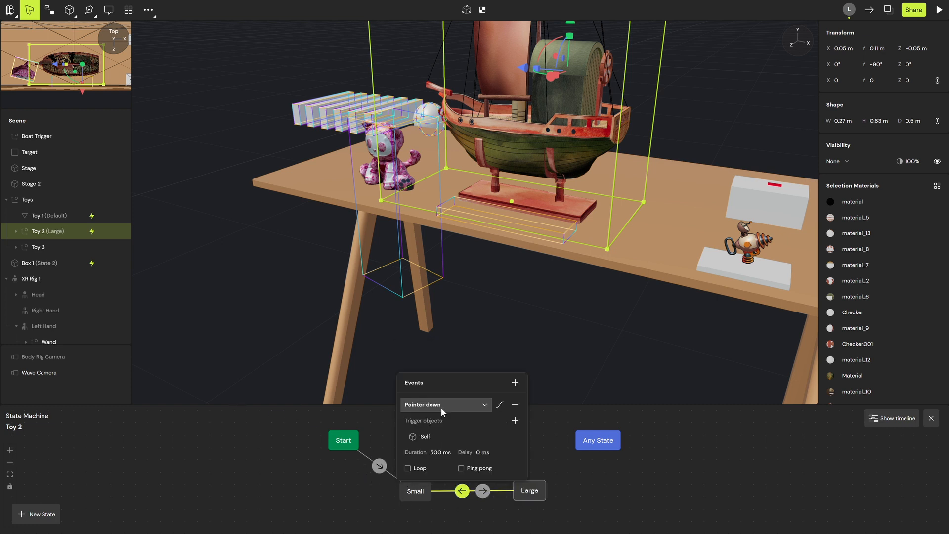
left_click(442, 409)
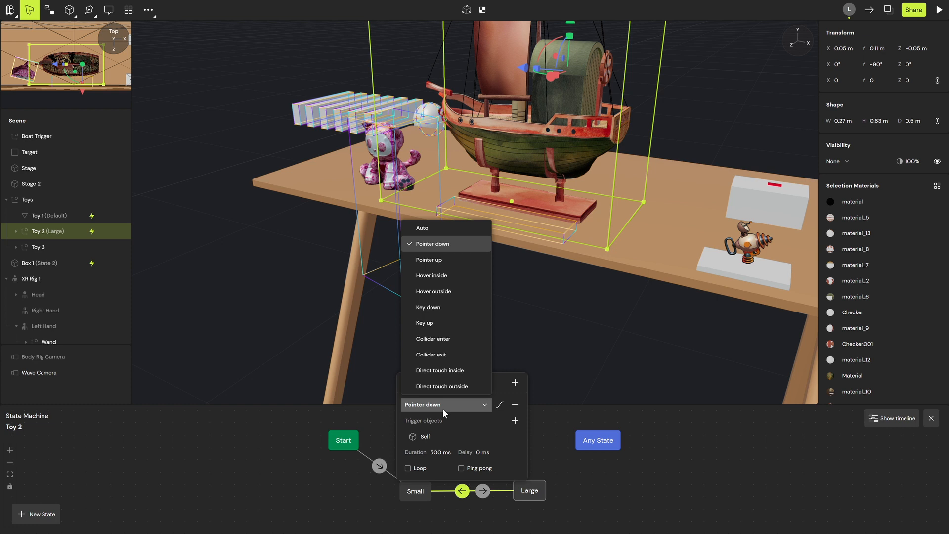
left_click(461, 338)
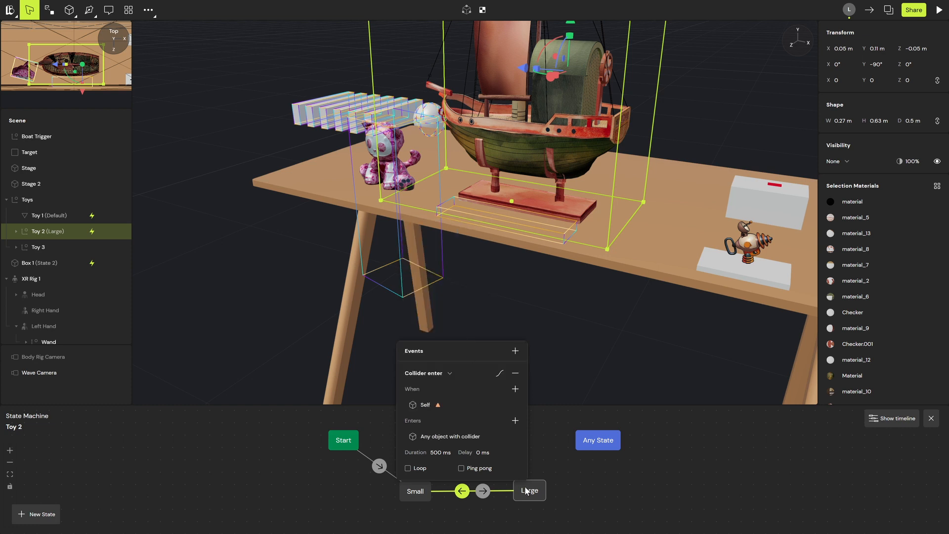
left_click(500, 405)
left_click(68, 139)
Add a Box collider to Toy 3, the small robot toy on the flat stage.
right_click_drag(182, 259, 224, 309)
middle_click_drag(566, 304, 318, 317)
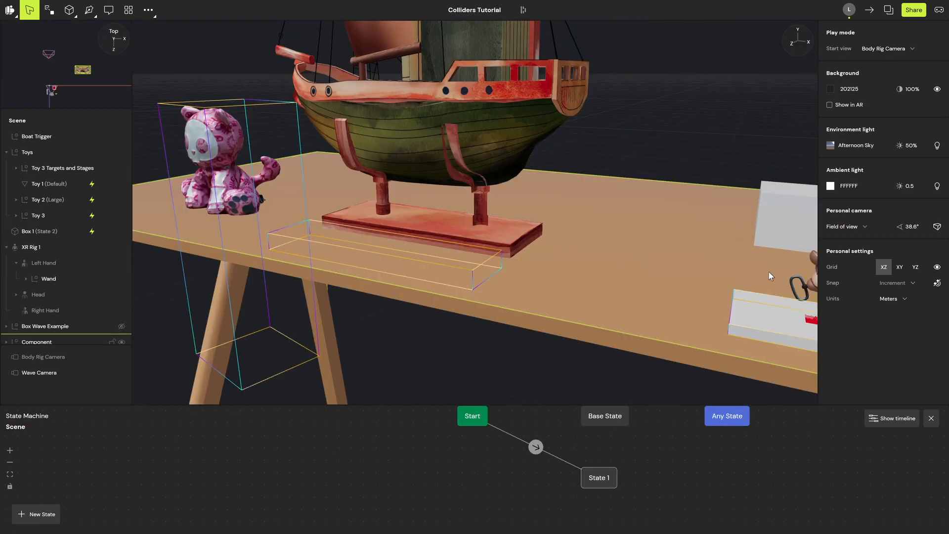
middle_click_drag(769, 276, 663, 233)
mouse_move(663, 233)
right_mouse_down()
mouse_move(621, 229)
mouse_move(660, 235)
right_mouse_up()
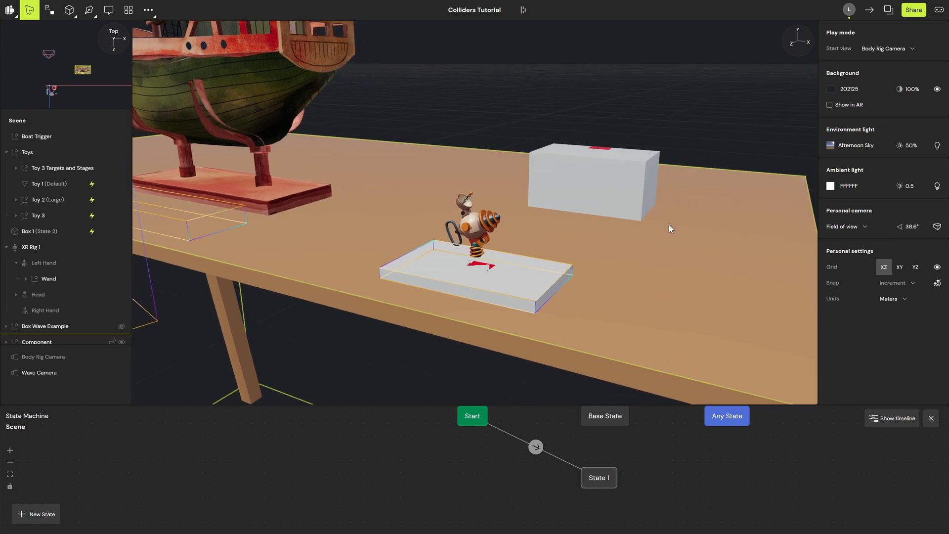
left_click(465, 218)
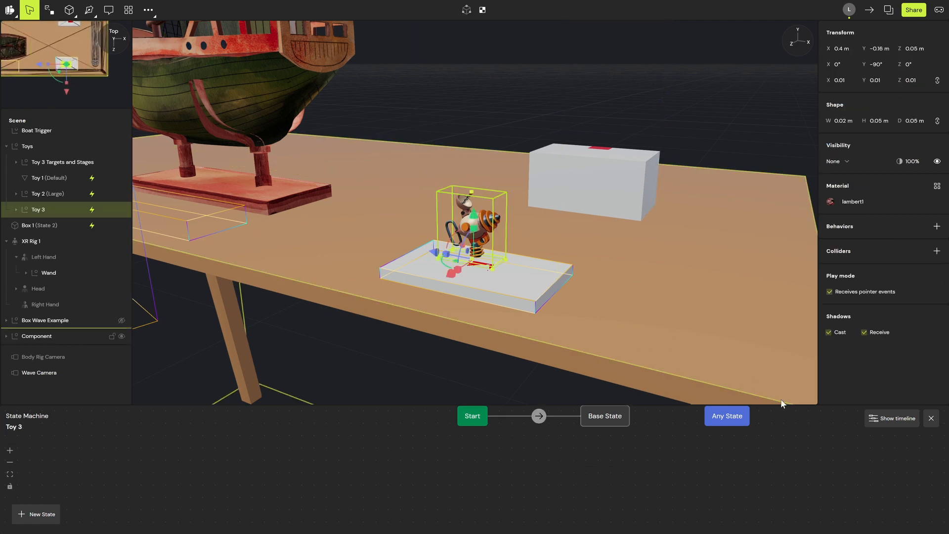
left_click(937, 251)
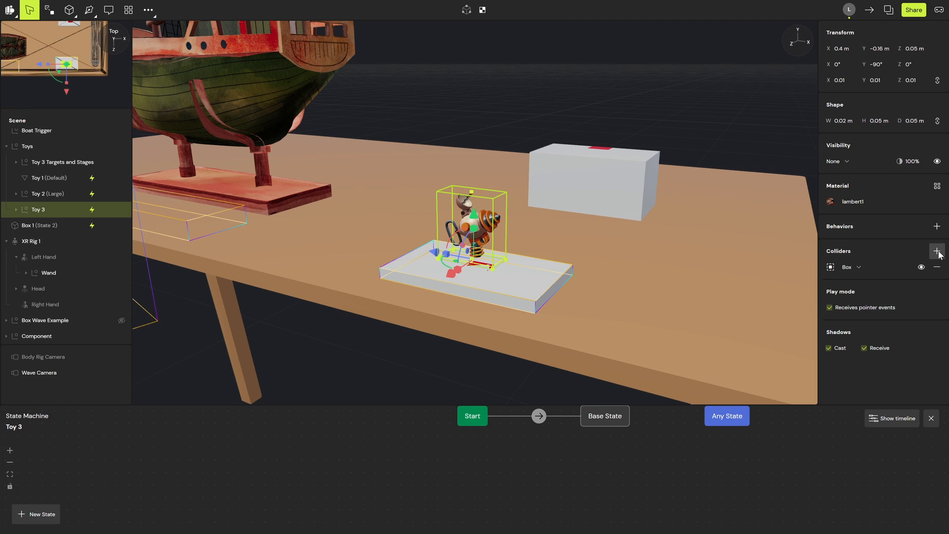
Add a Follow behavior to Toy 3 and choose Target Start, the red plane beneath it, as its target.
left_click(937, 227)
left_click_drag(585, 441, 547, 474)
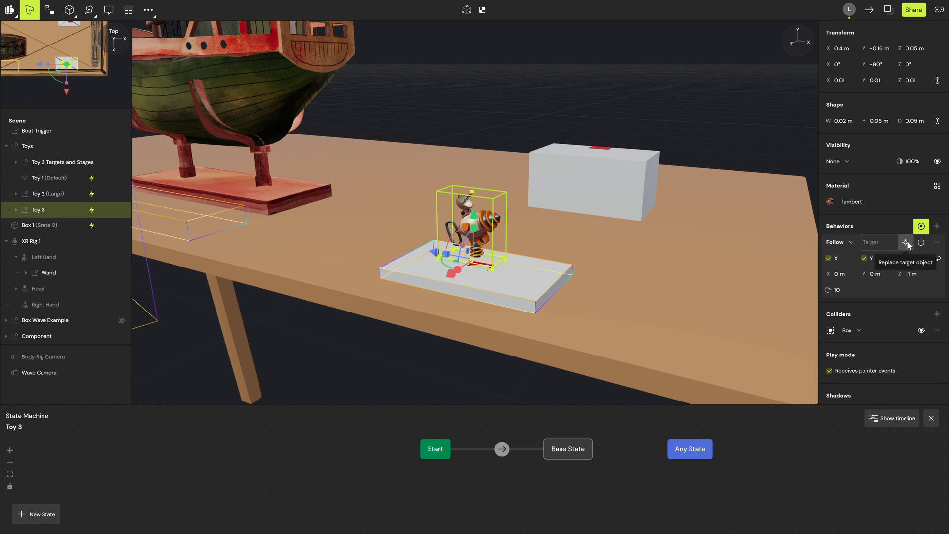
left_click(907, 243)
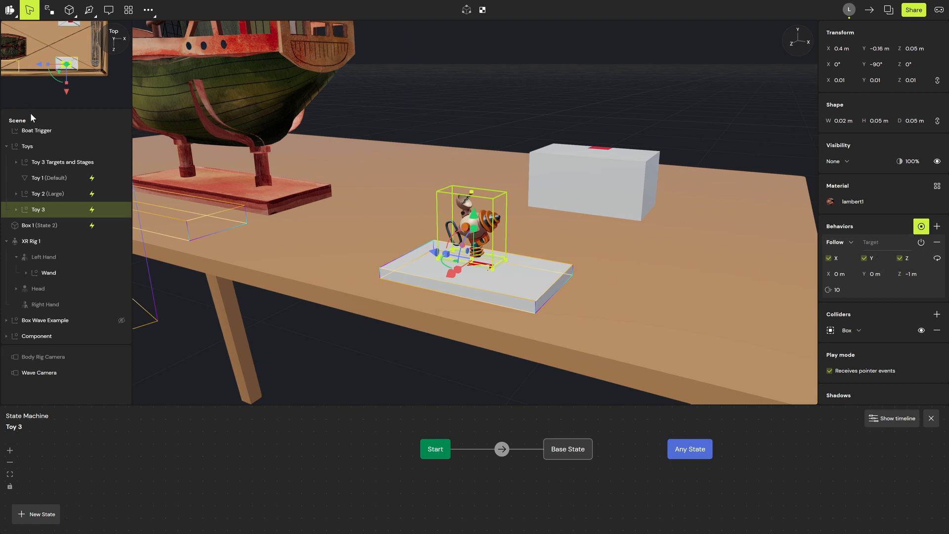
left_click(16, 162)
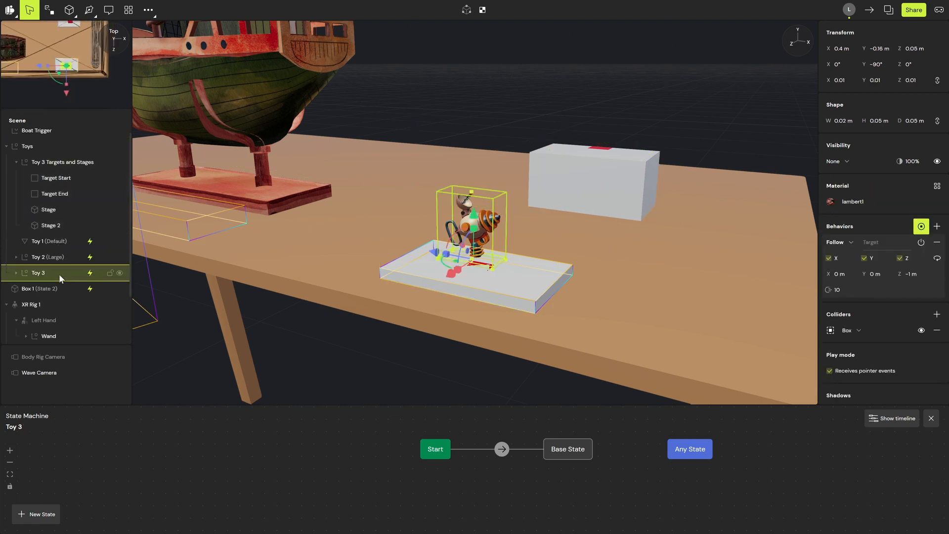
left_click(548, 455)
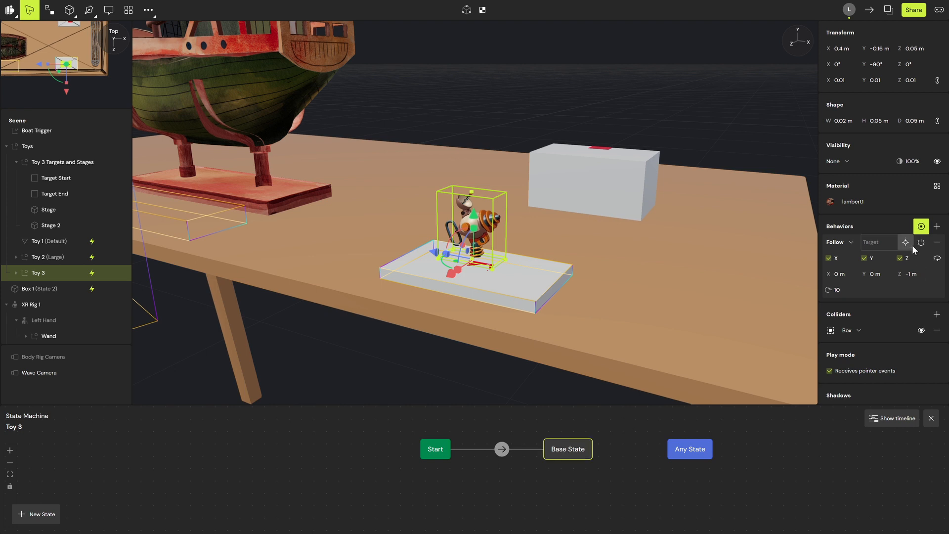
left_click(906, 244)
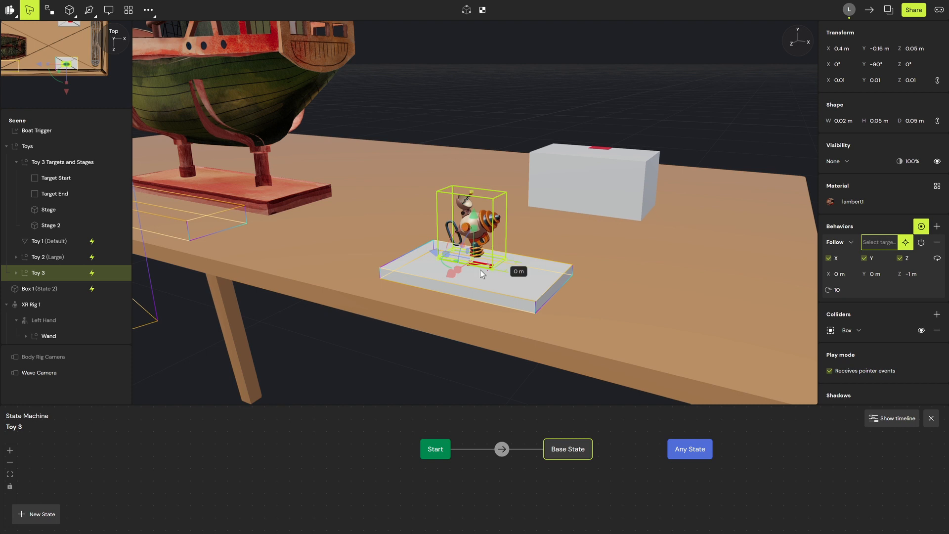
middle_click_drag(583, 218, 557, 236)
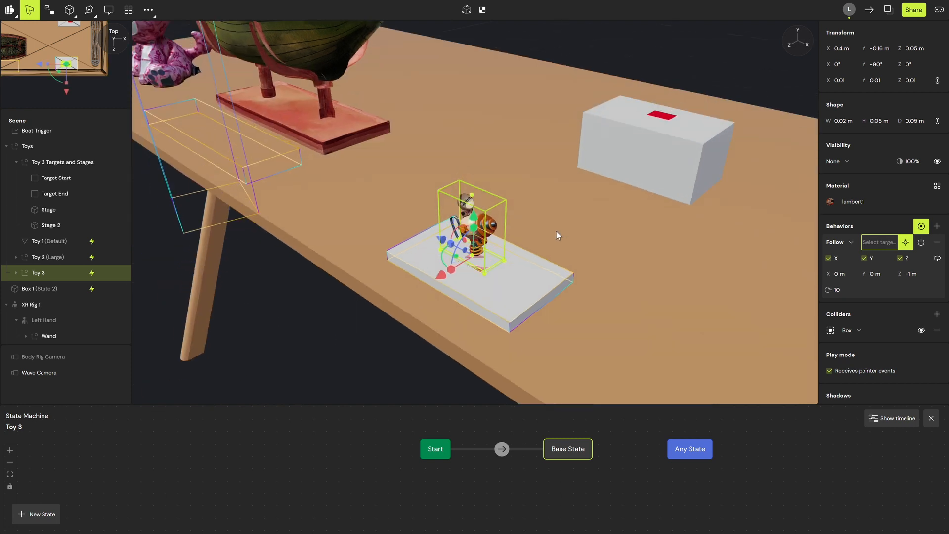
left_click(481, 269)
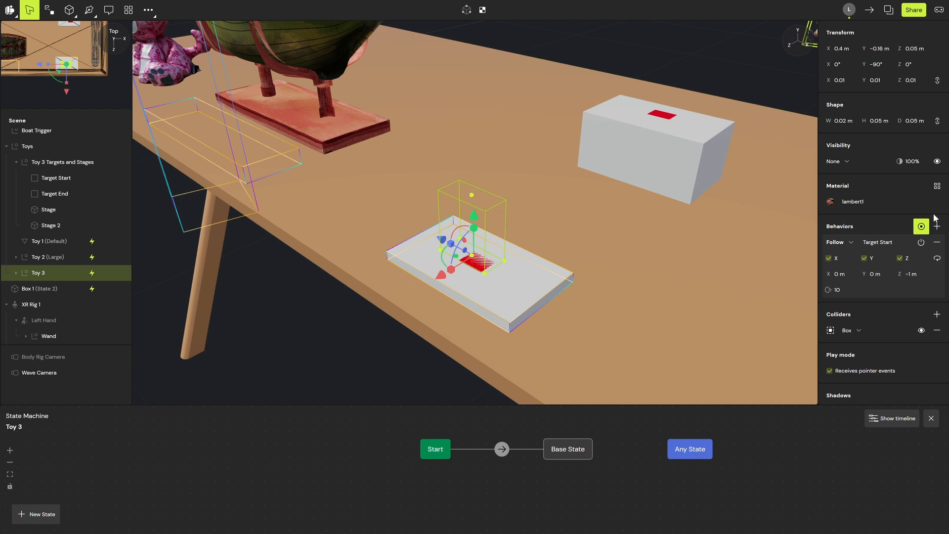
Set the Z offset of Toy 3's Follow behavior to 0 m.
left_click(912, 274)
type("0")
key("Return")
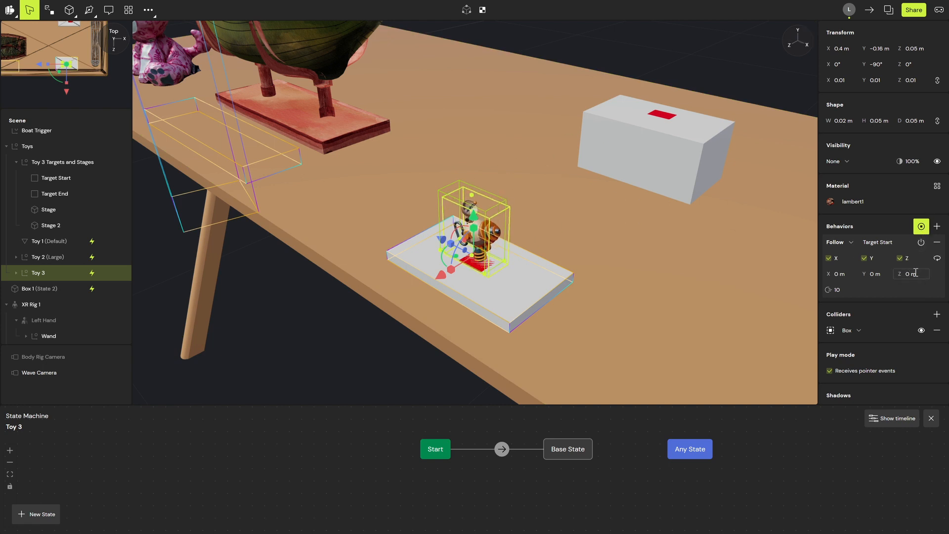
Add a new state after Start for Toy 3 and name it Defualt.
right_click_drag(601, 255, 570, 246)
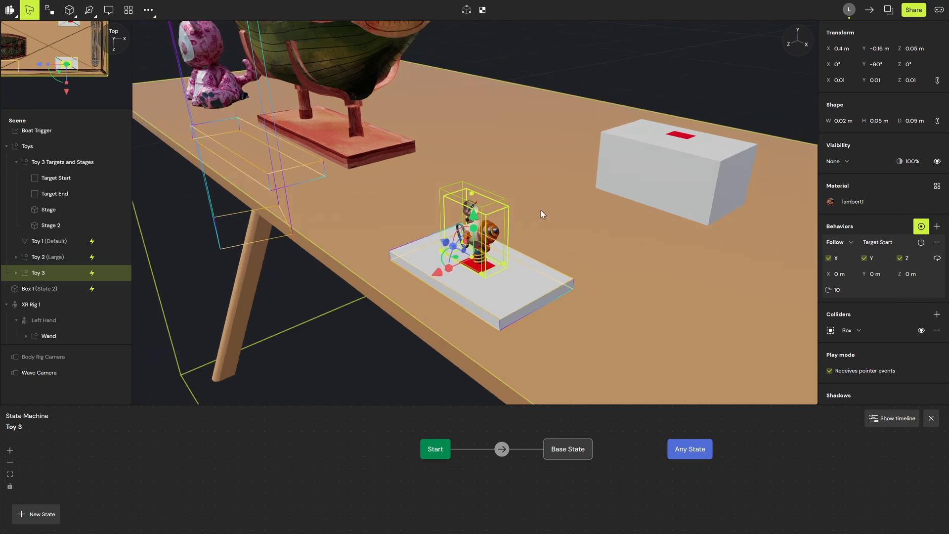
right_click_drag(500, 237, 523, 204)
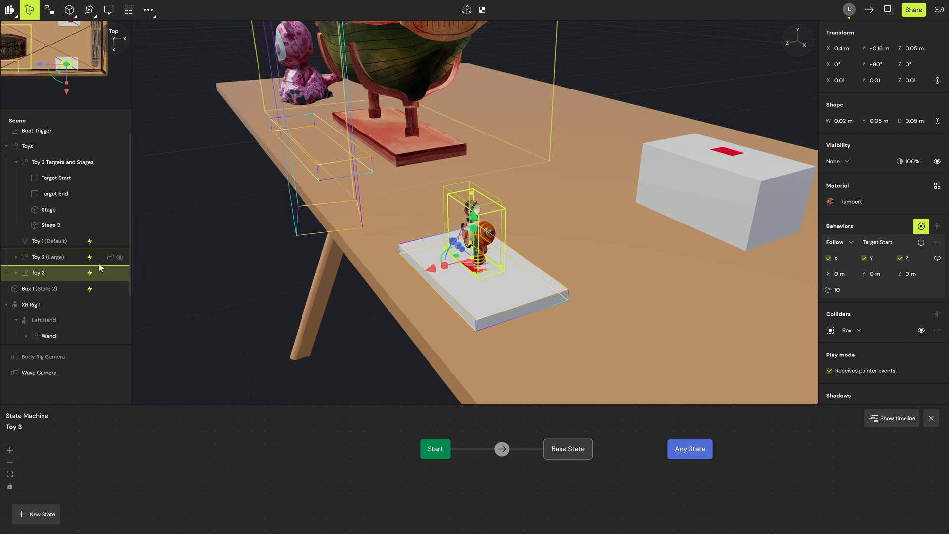
scroll(508, 273, "up", 3)
left_click_drag(455, 449, 515, 493)
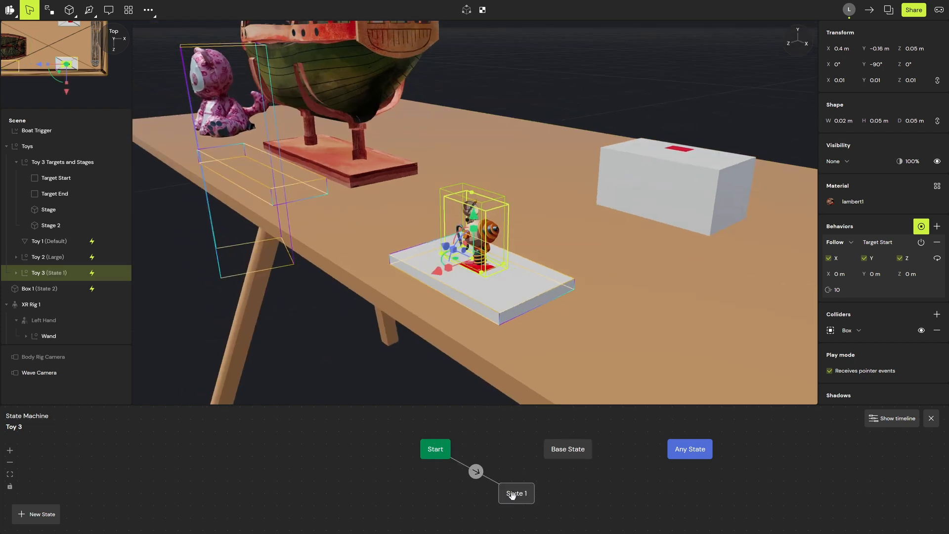
double_click(512, 494)
type("Defualt")
Add a second Toy 3 state linked from Defualt and name it Teleport.
left_click_drag(542, 493, 627, 496)
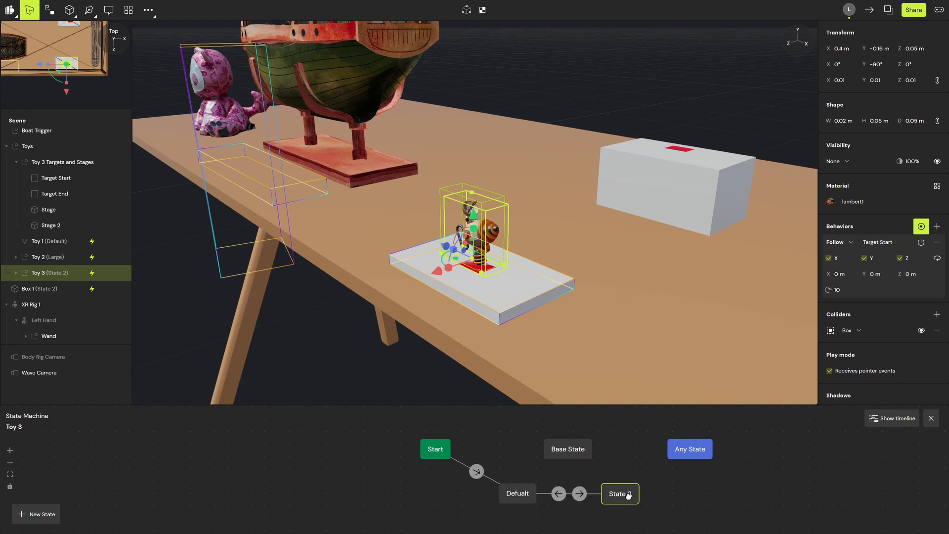
double_click(626, 496)
type("Teleport")
key("Return")
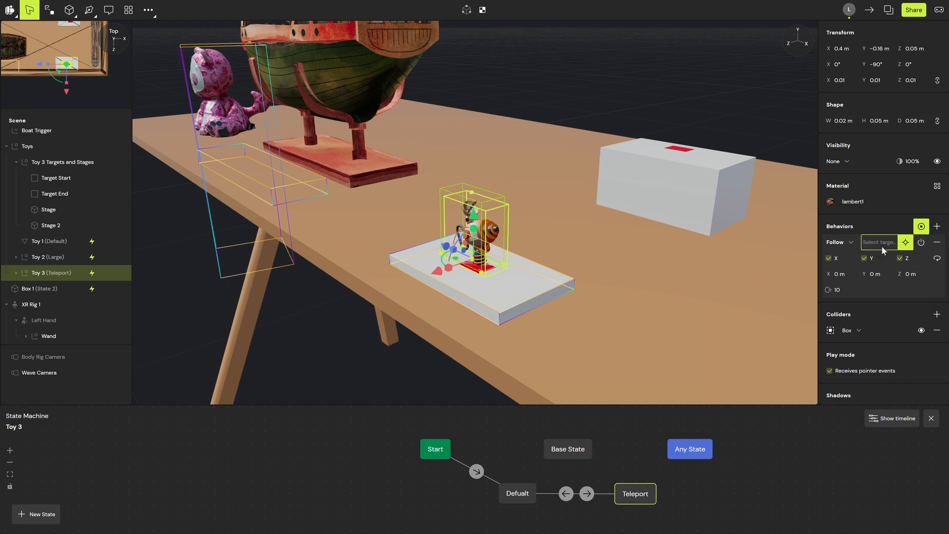
Set Toy 3's Follow target in the Teleport state to Target End and compare its placement with the Defualt state.
left_click(679, 149)
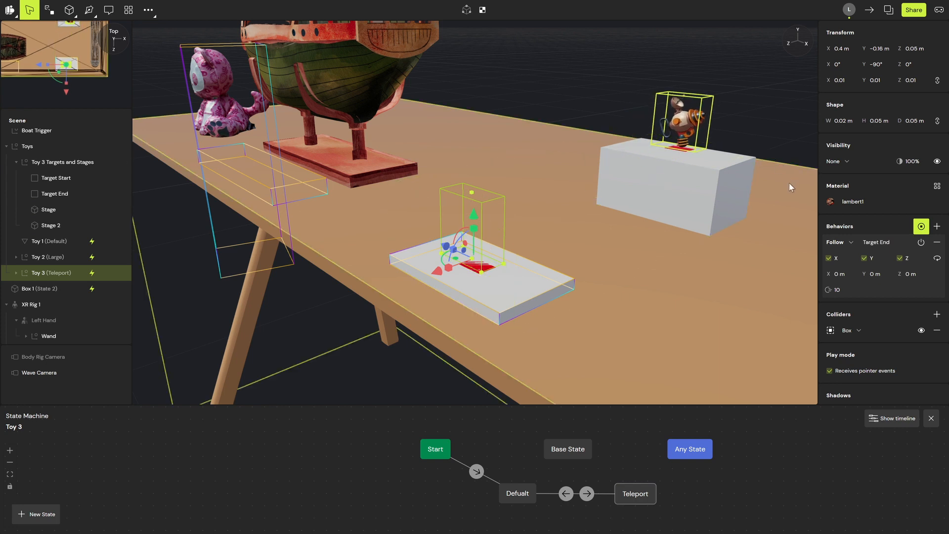
middle_click_drag(789, 187, 705, 196)
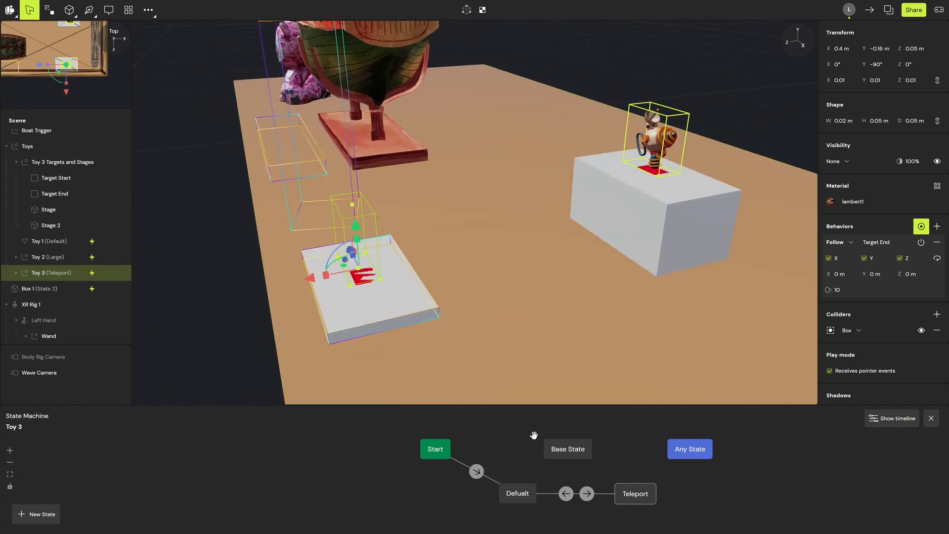
left_click(530, 500)
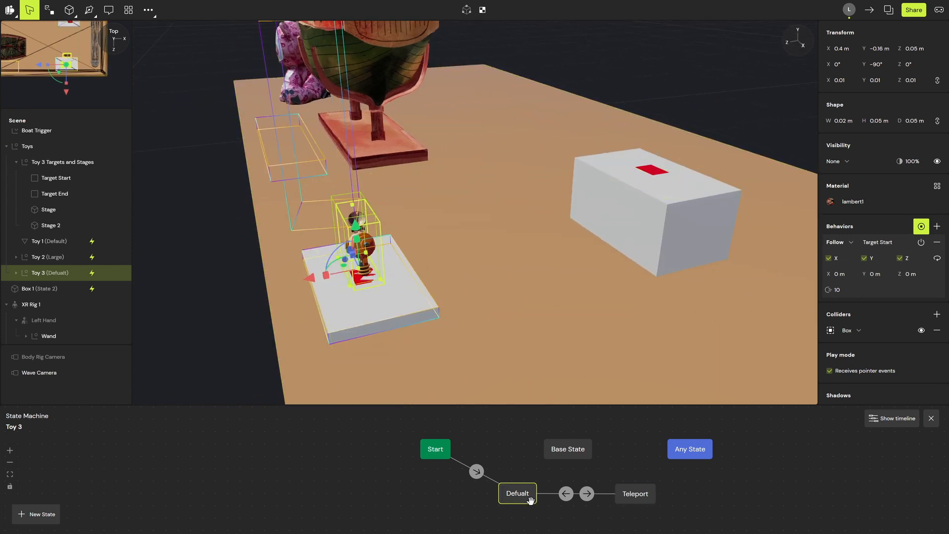
left_click(636, 495)
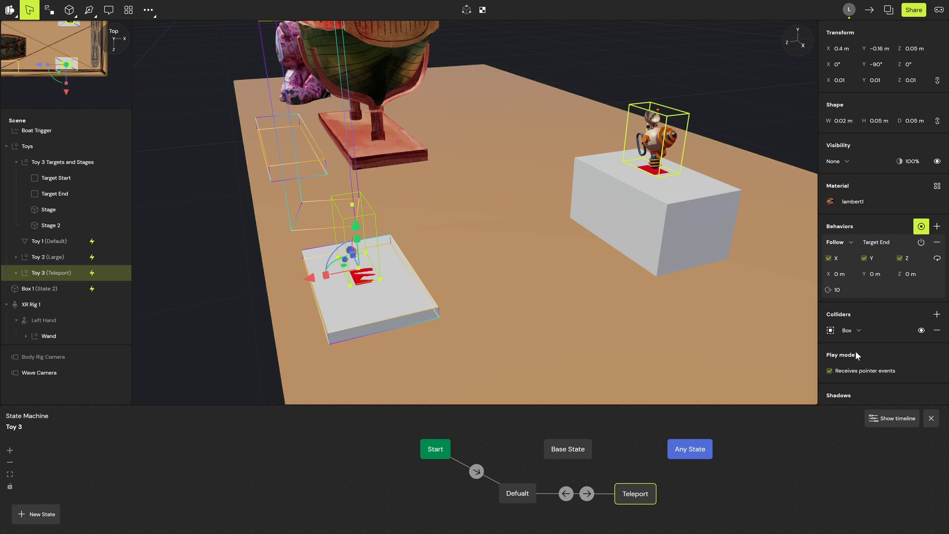
Set the Follow behavior's damping value to 0 in both the Teleport and Defualt states of Toy 3.
left_click(843, 290)
type("0")
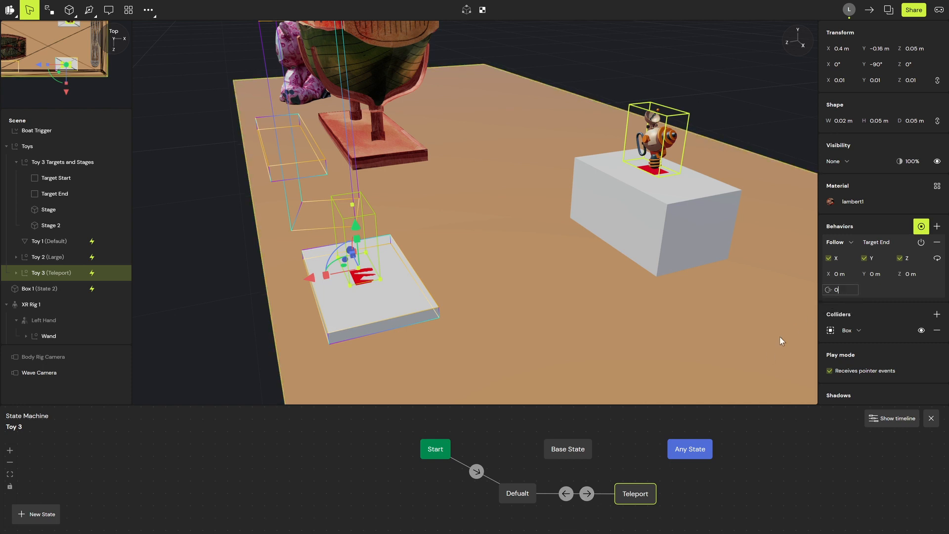
left_click(514, 494)
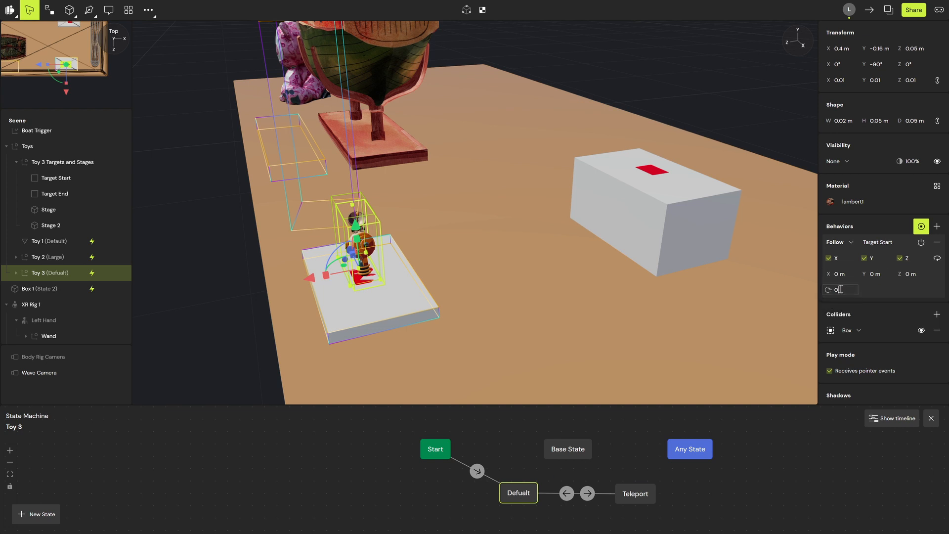
left_click(632, 494)
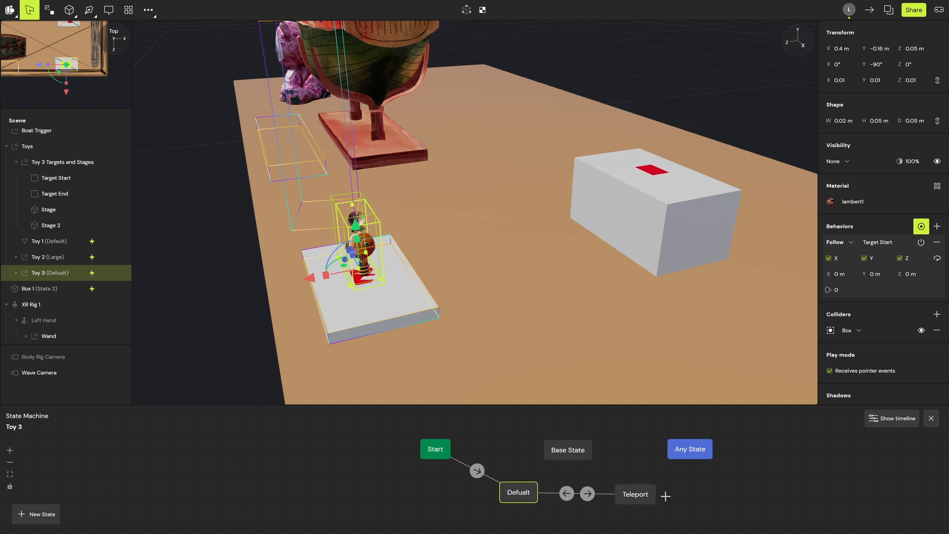
Redraw the return transition from Teleport to Defualt and set its event to Collider enter.
left_click(574, 495)
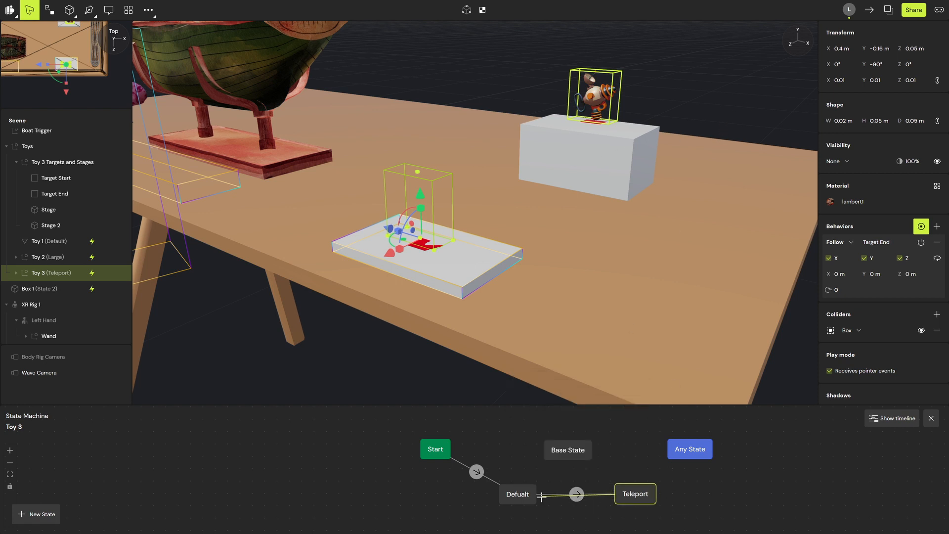
left_click_drag(527, 491, 528, 495)
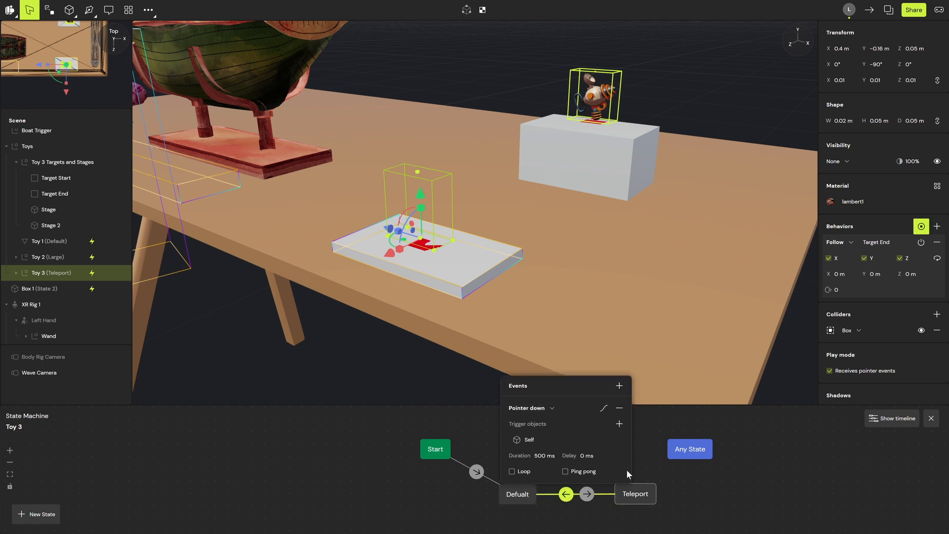
left_click(555, 406)
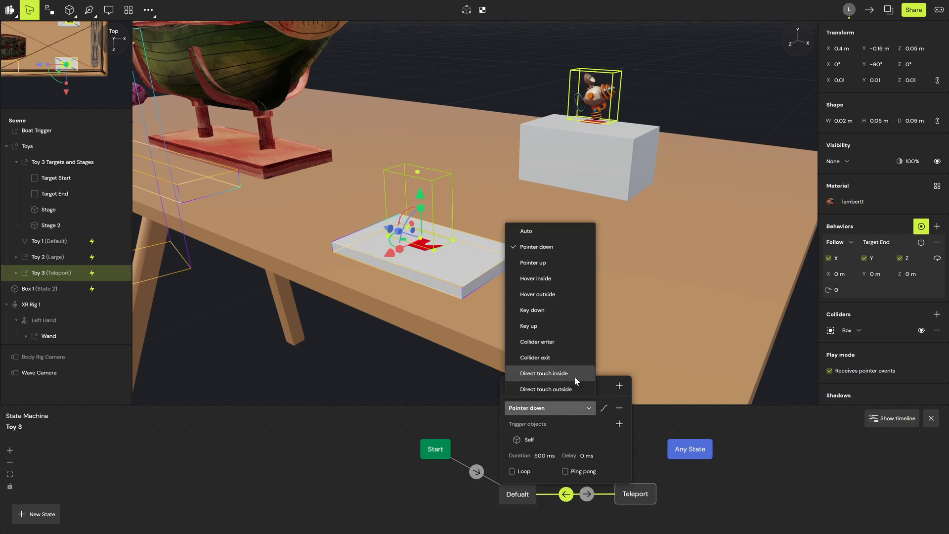
left_click(568, 341)
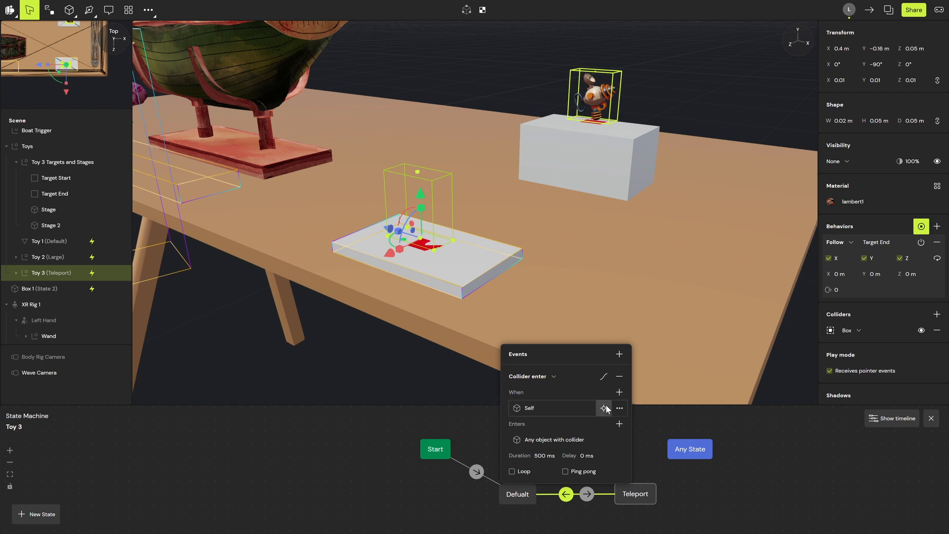
Make the return transition's collider event fire when Stage enters Wand by choosing those two scene objects.
left_click(604, 410)
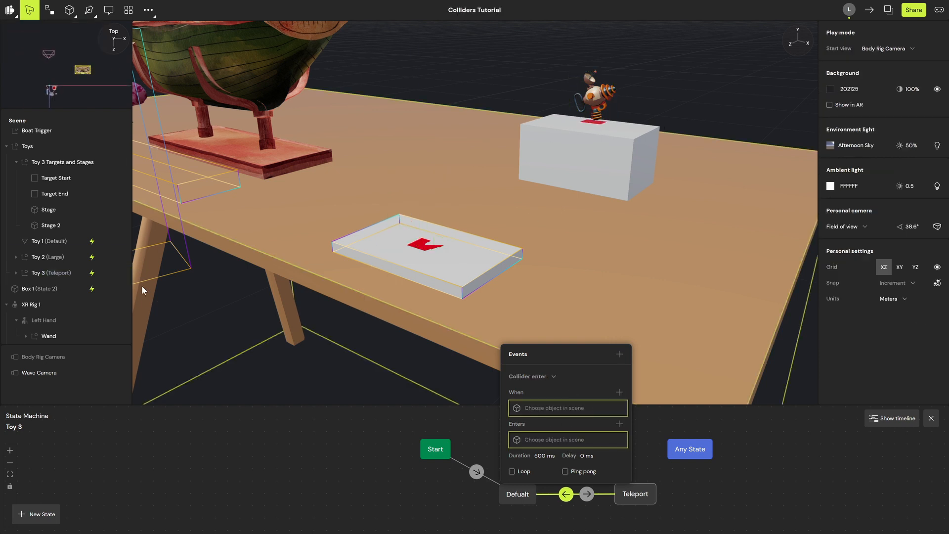
left_click(66, 209)
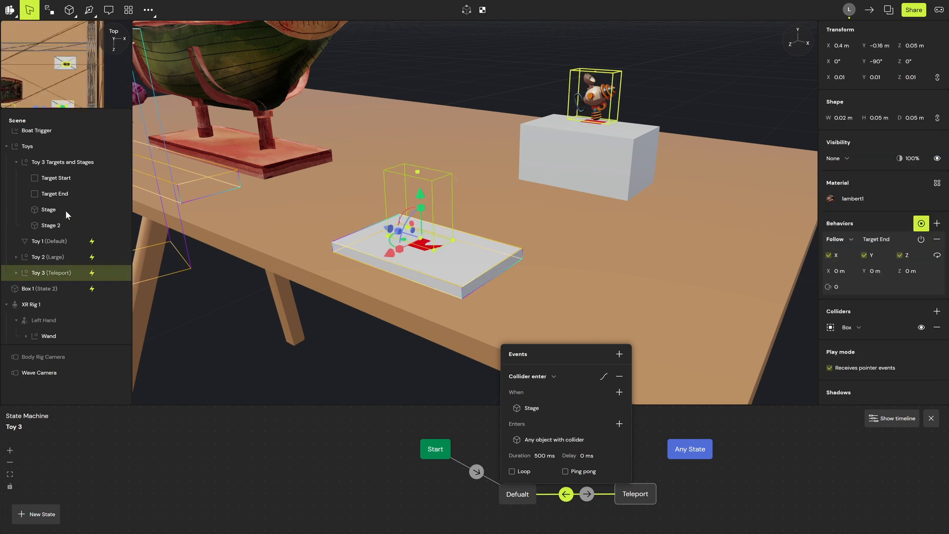
left_click(604, 439)
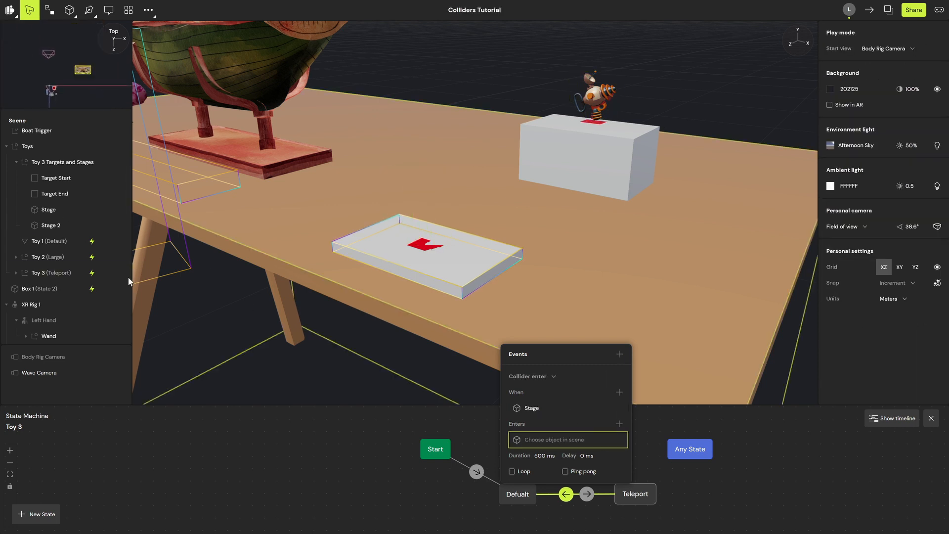
left_click(62, 275)
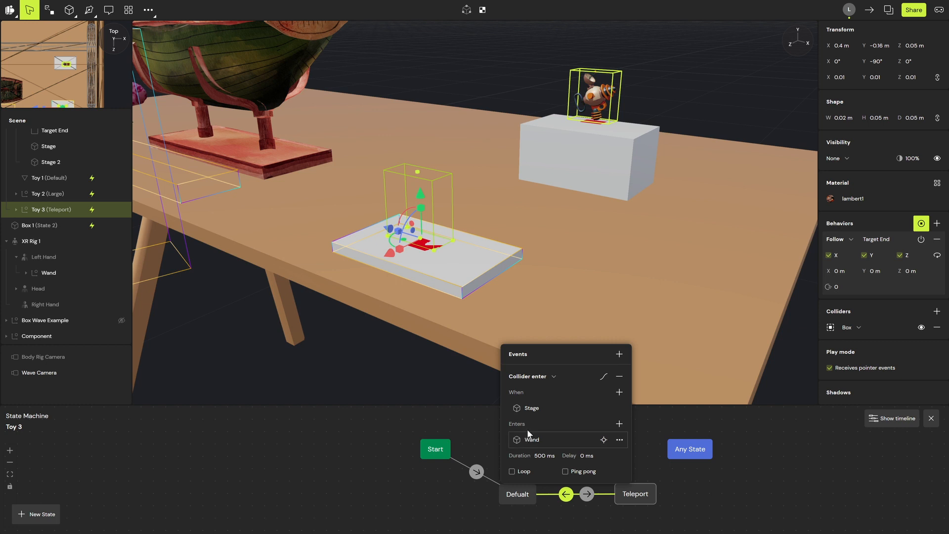
scroll(633, 249, "down", 5)
right_click_drag(417, 269, 483, 304)
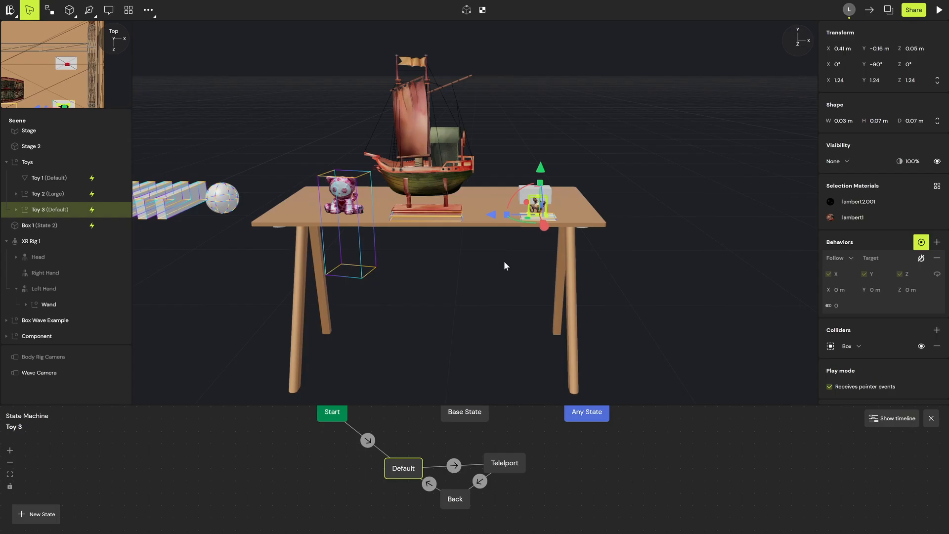
middle_click_drag(670, 277, 41, 269)
middle_click_drag(607, 253, 596, 304)
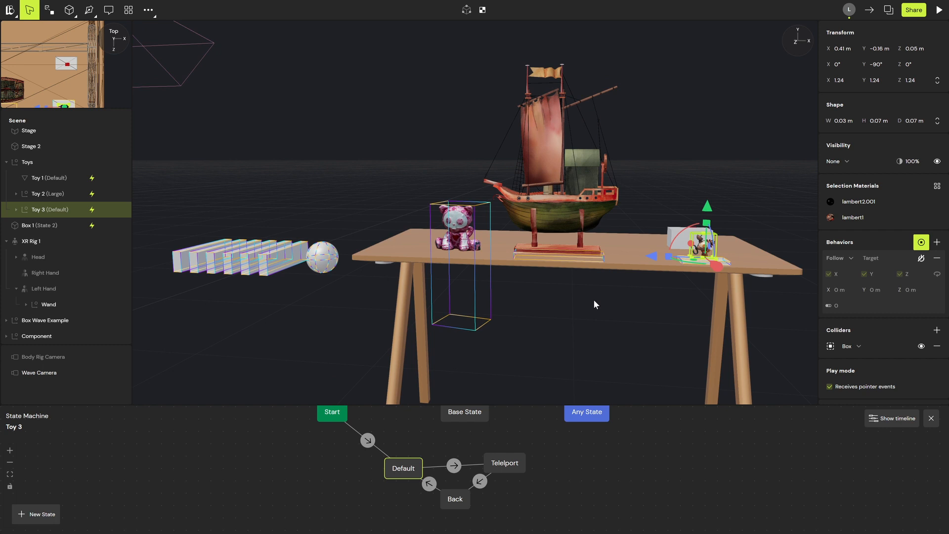
scroll(595, 303, "up", 6)
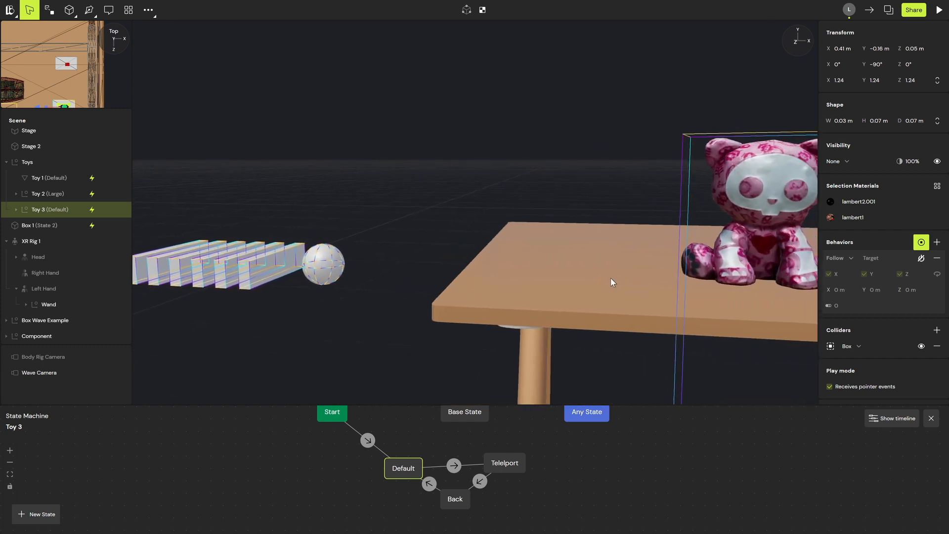